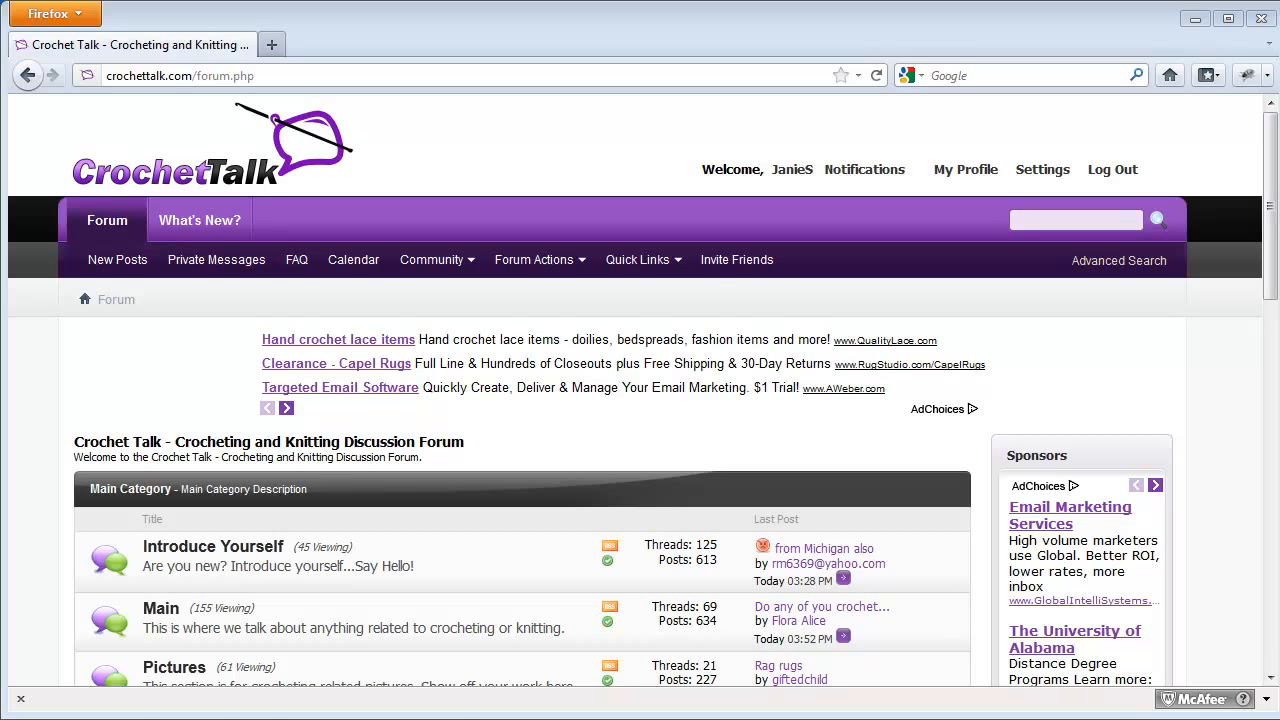
Open the Links and Resources section of the Crochet Talk forum.
scroll(239, 476, "down", 3)
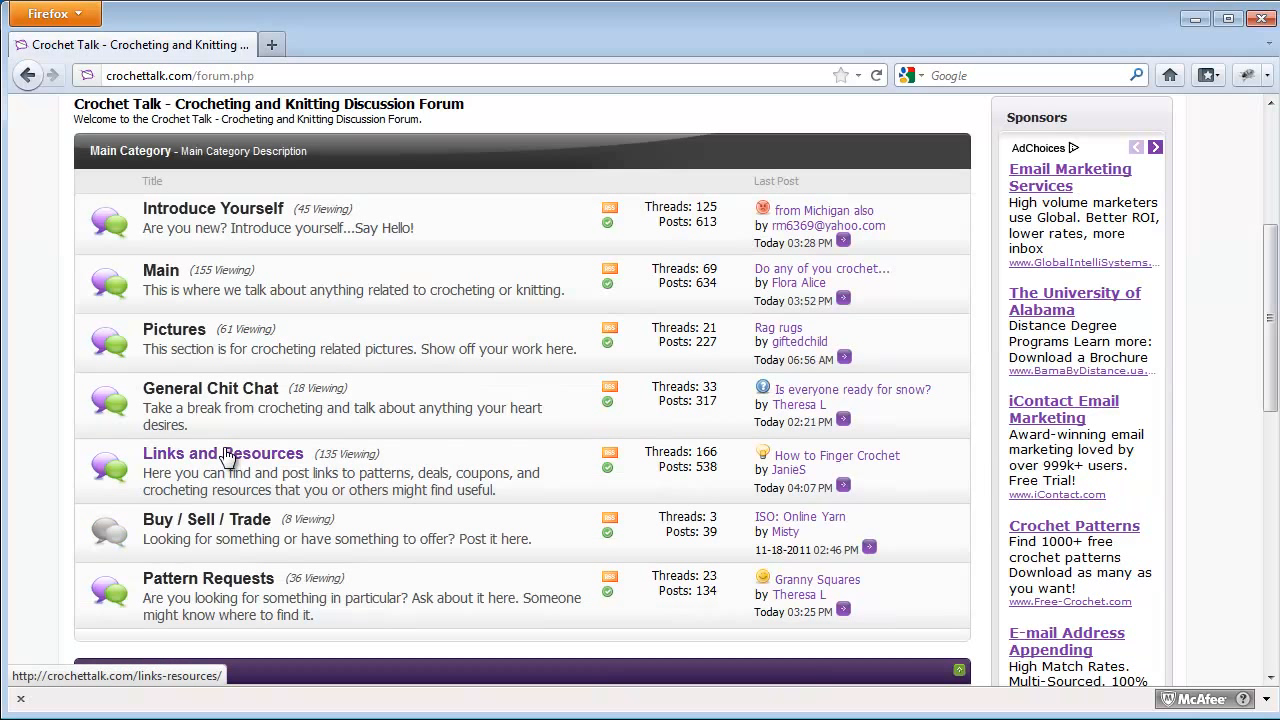
left_click(222, 454)
left_click_drag(1272, 192, 1272, 205)
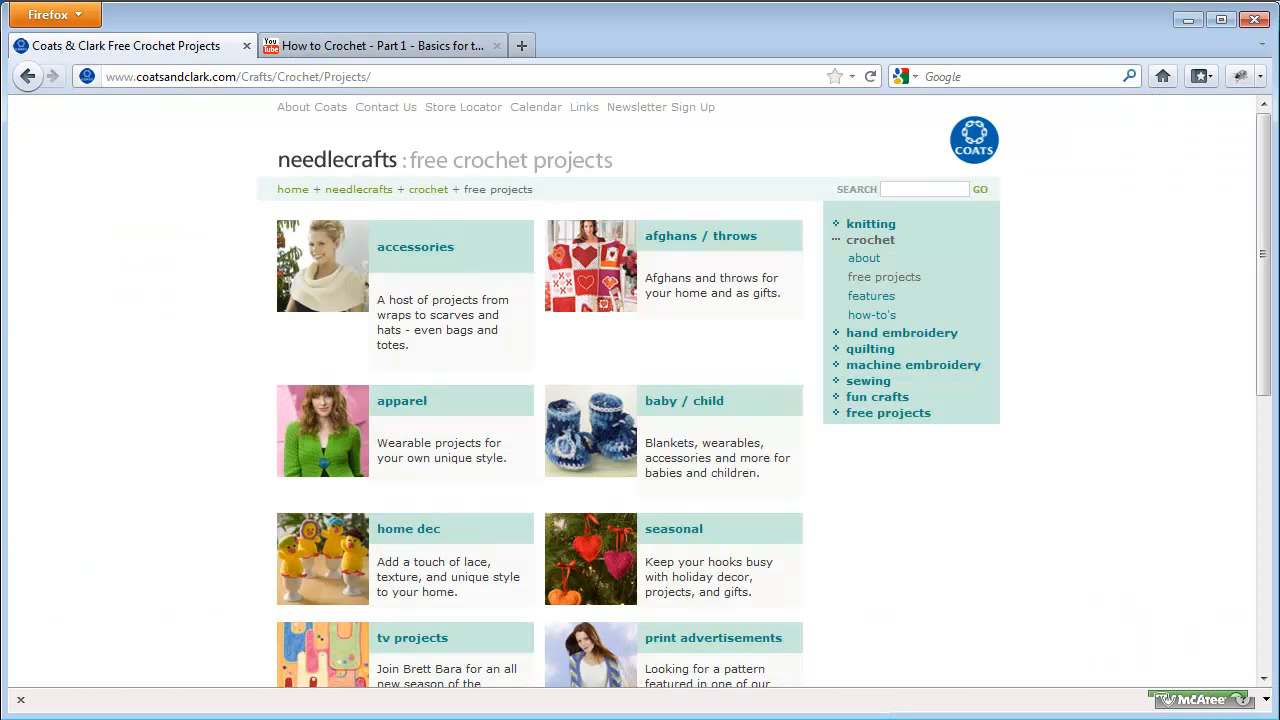
mouse_move(1272, 277)
left_mouse_down()
mouse_move(1270, 392)
mouse_move(1270, 283)
left_mouse_up()
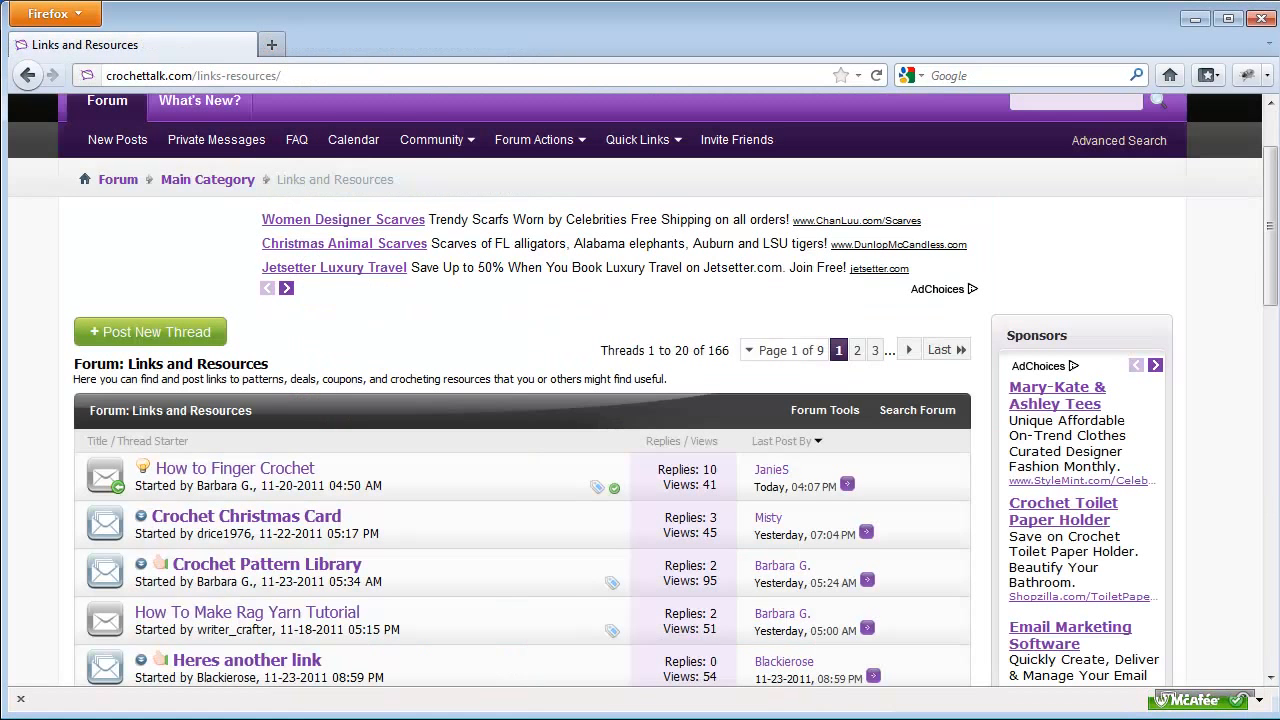
Start a new thread in Links and Resources with the title "Free Patterns - Wanted to Share Website".
left_click(150, 331)
left_click_drag(1272, 190, 1275, 240)
left_click(660, 226)
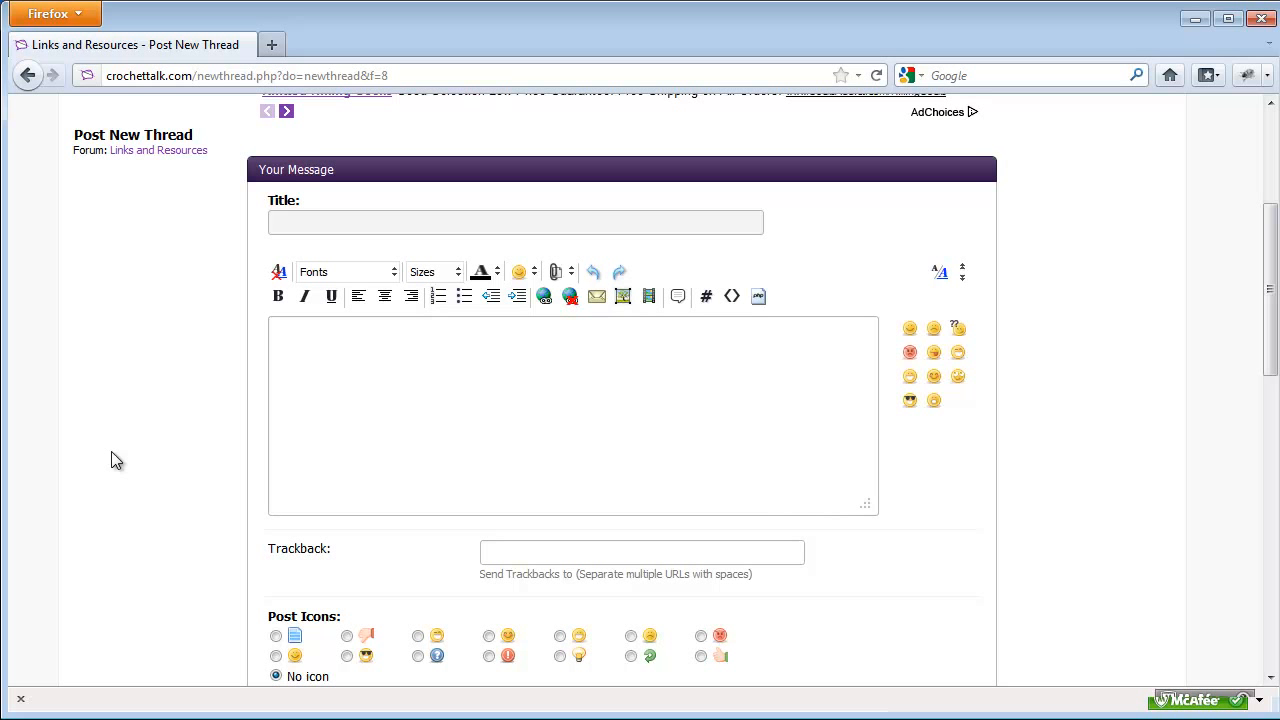
type("Free Patterns - Wanted to Share Website")
Write the message "Hi everyone. I found this website I wanted to share with you, it offers free patterns for a variety of crochet projects.".
left_click(411, 441)
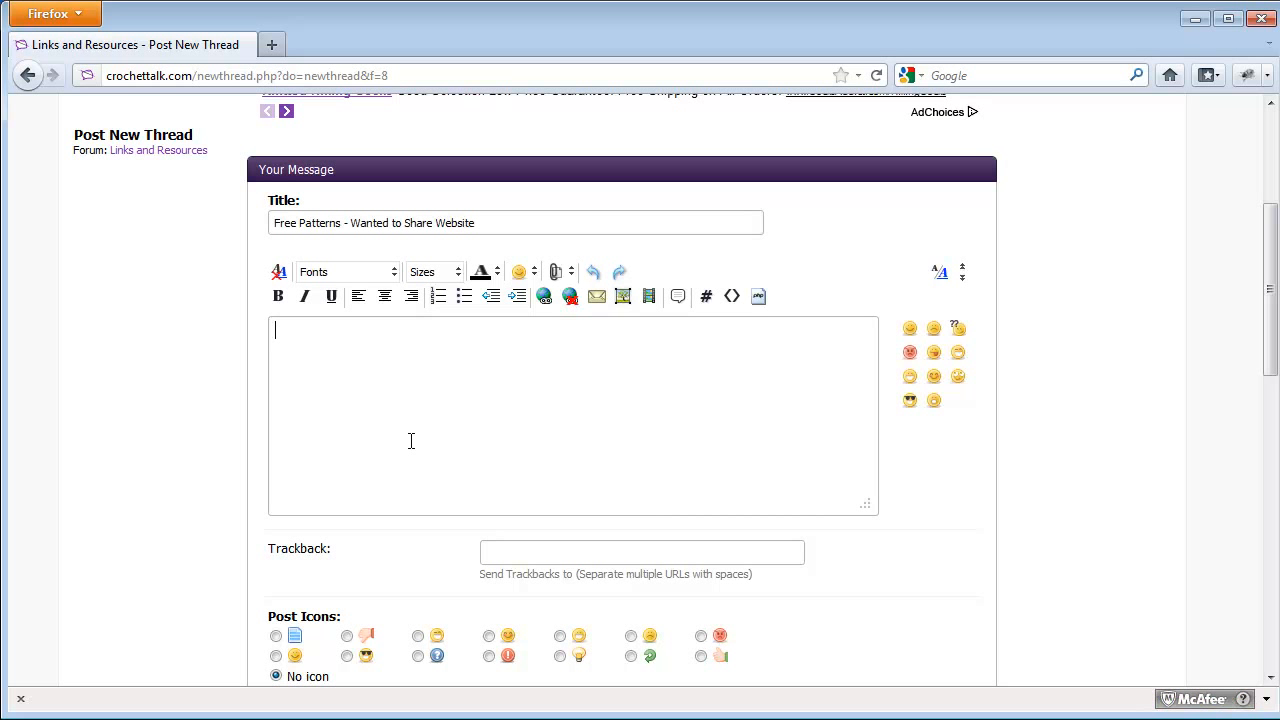
type("Hi everyone.  I found this website I wanted to share with you, it offers free patterns for a variety of crochet projects.")
key("Return")
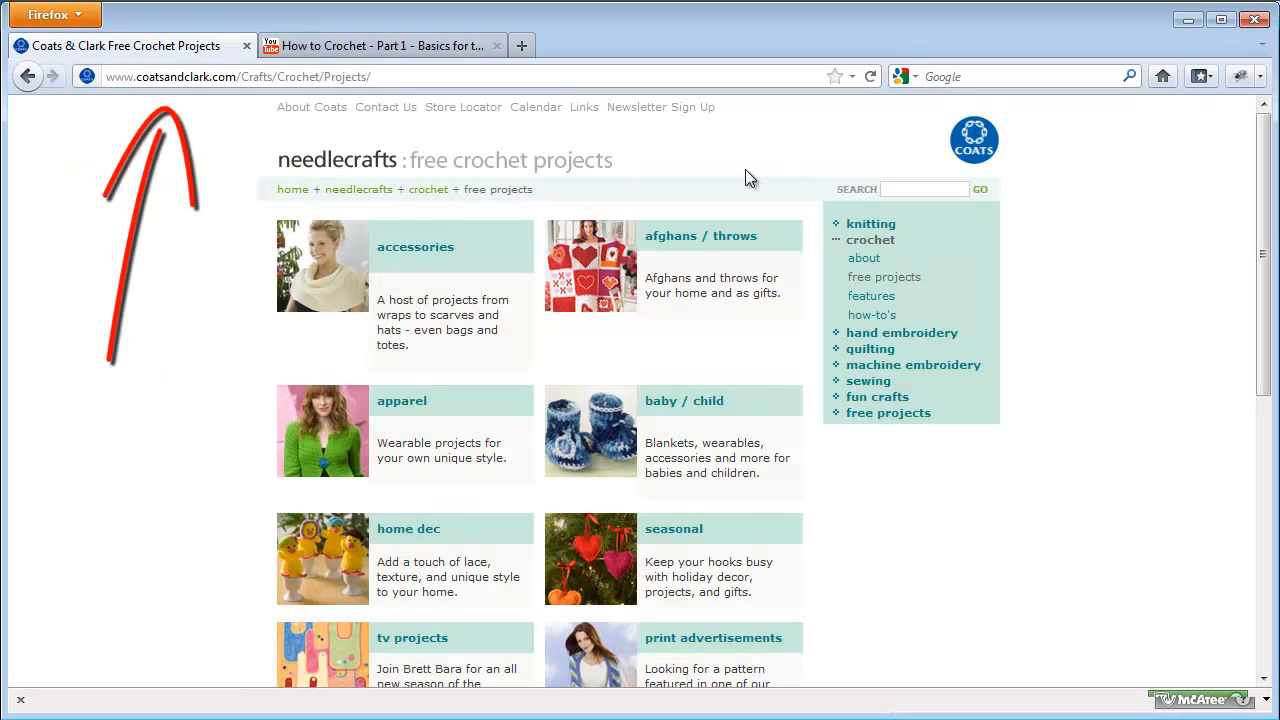
Copy the full web address of the Coats & Clark free crochet projects page.
left_click(406, 76)
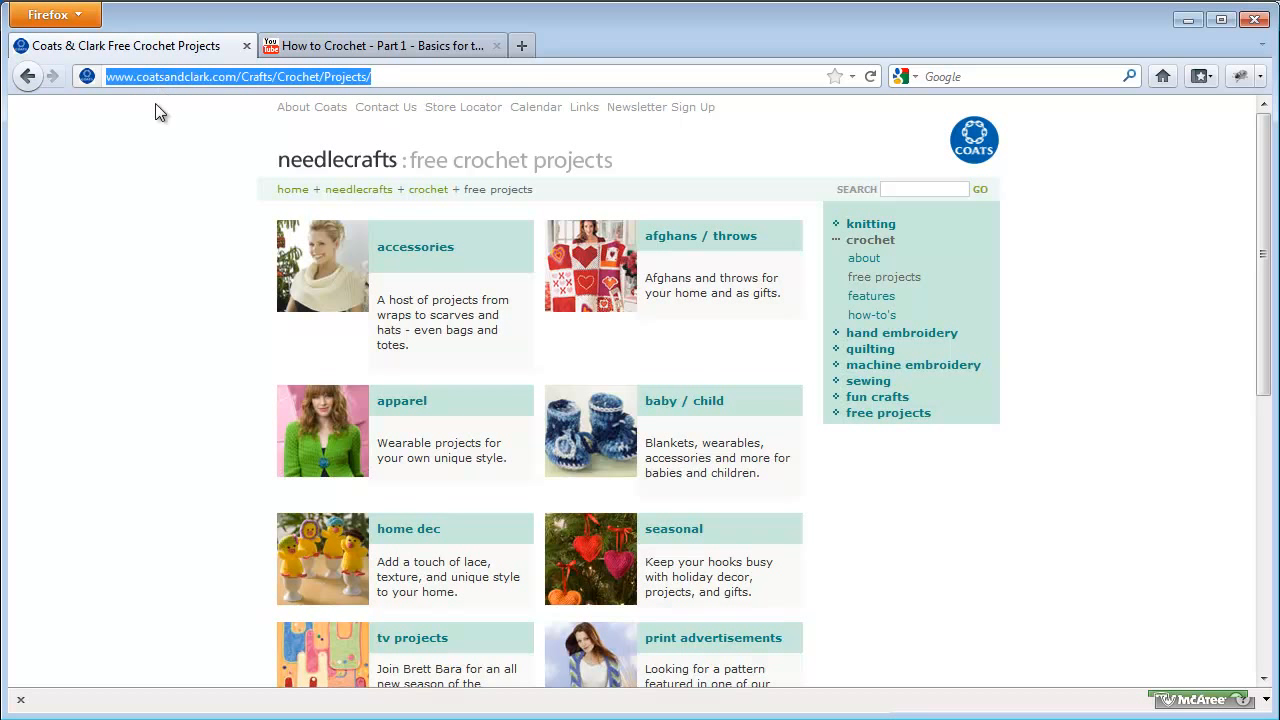
left_click(192, 76)
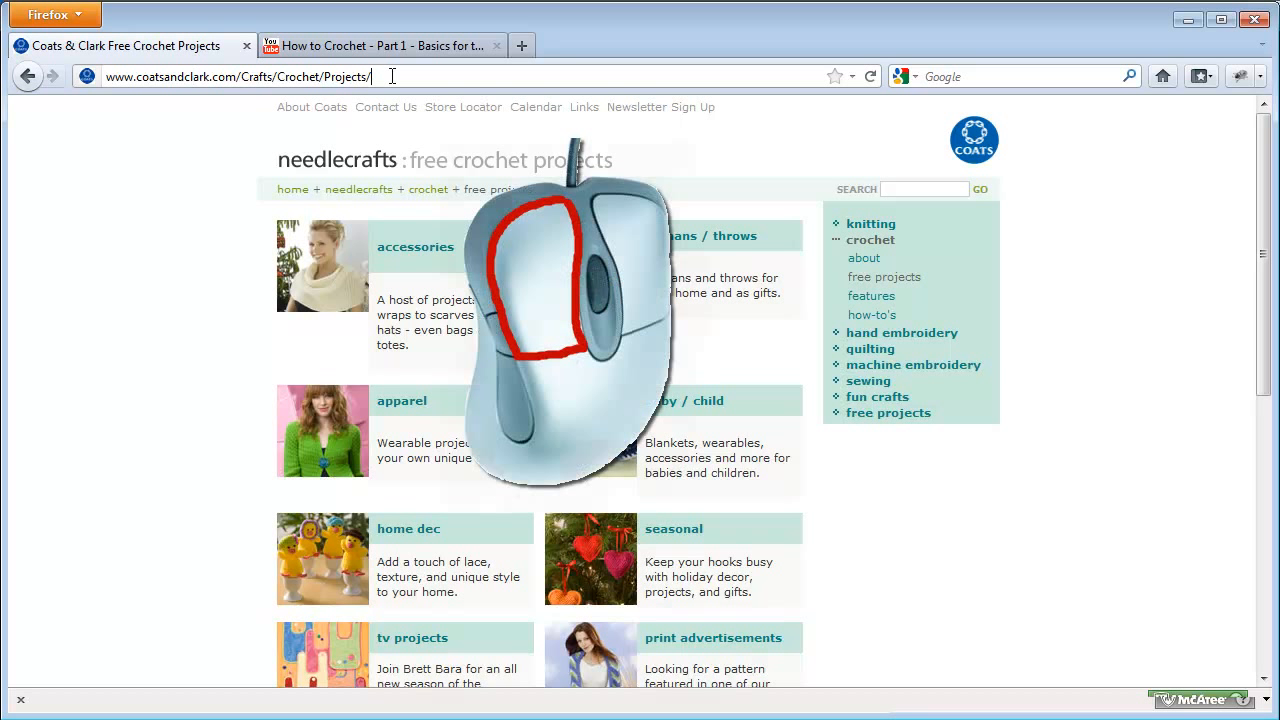
left_click_drag(388, 76, 106, 84)
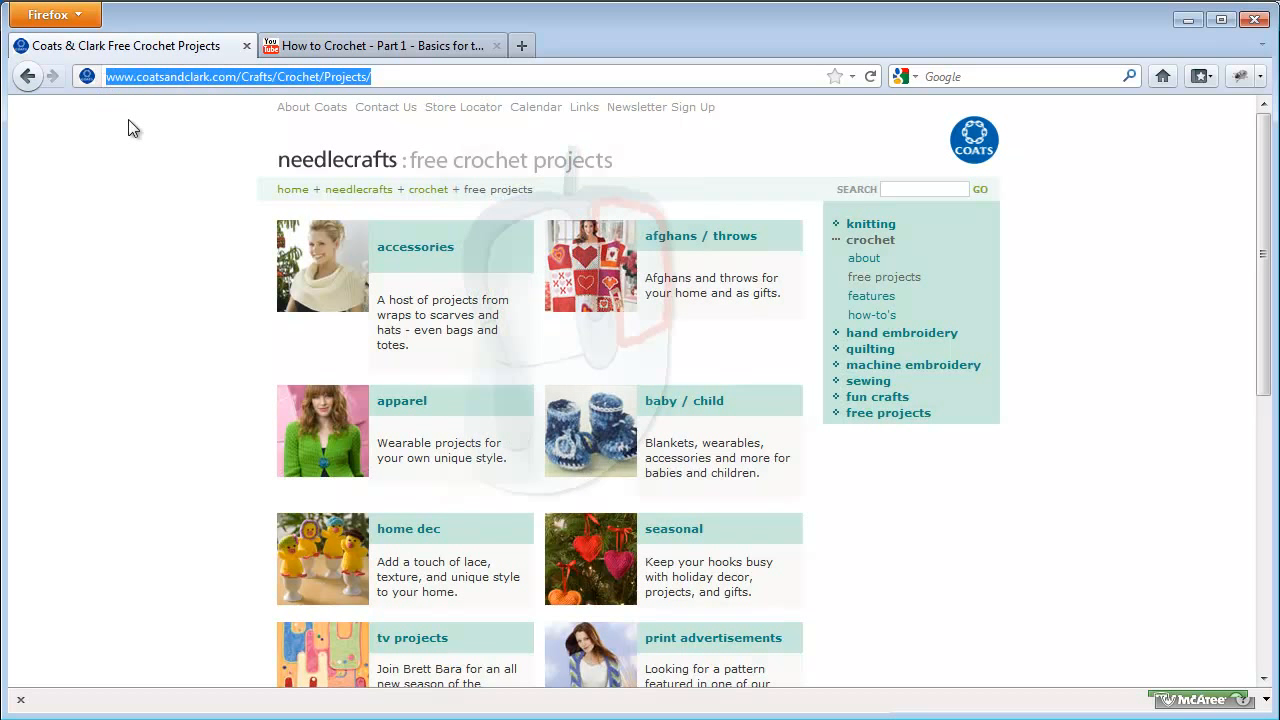
right_click(180, 79)
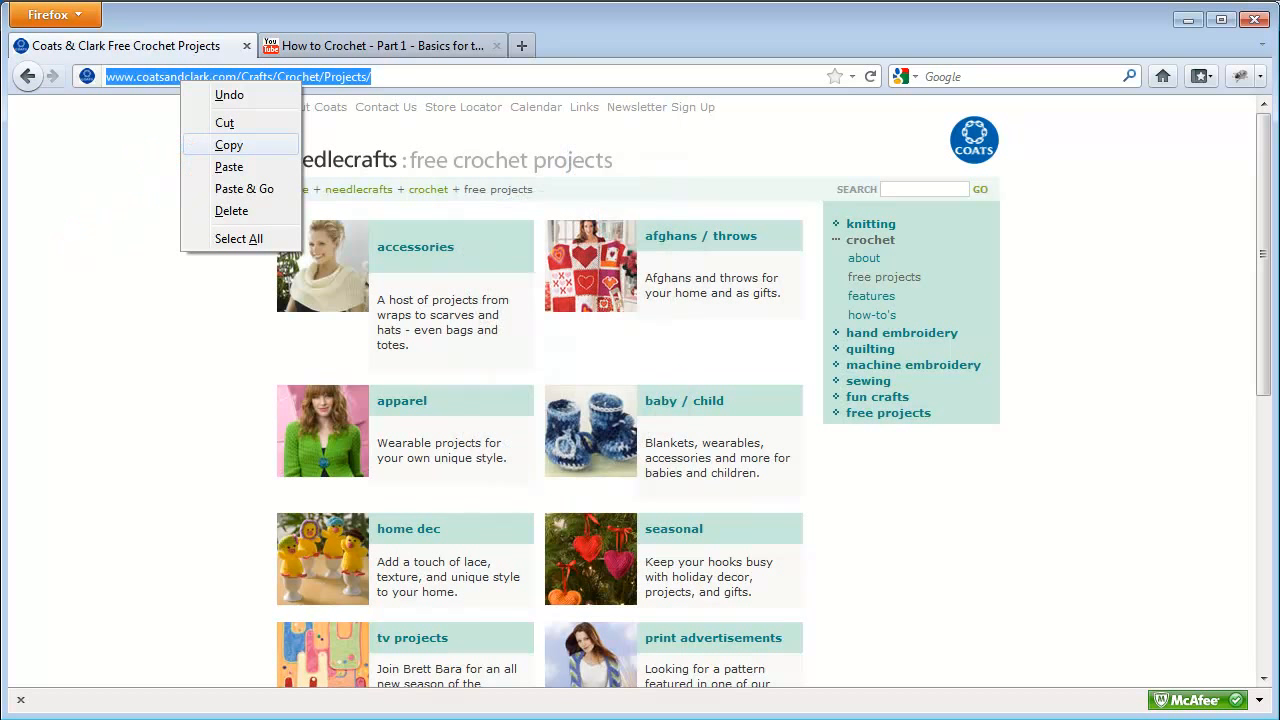
left_click(228, 145)
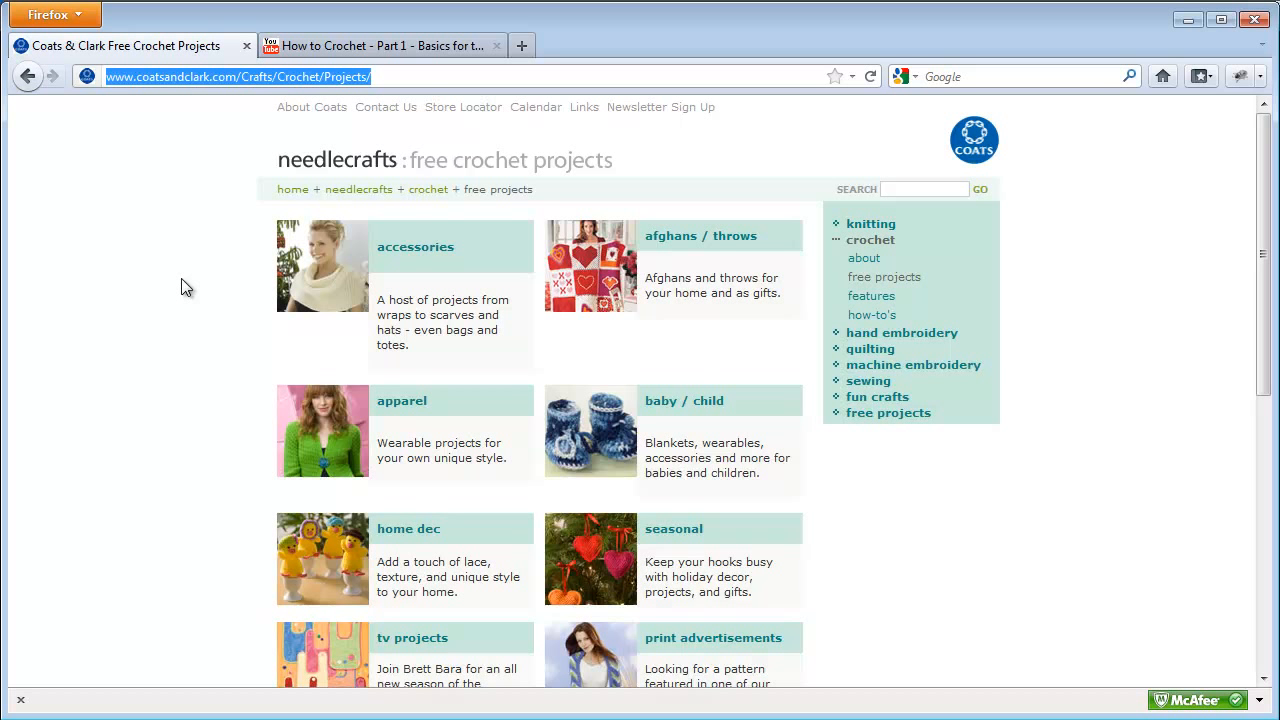
Return to the forum post and paste the copied Coats & Clark address below the message text.
left_click(1189, 20)
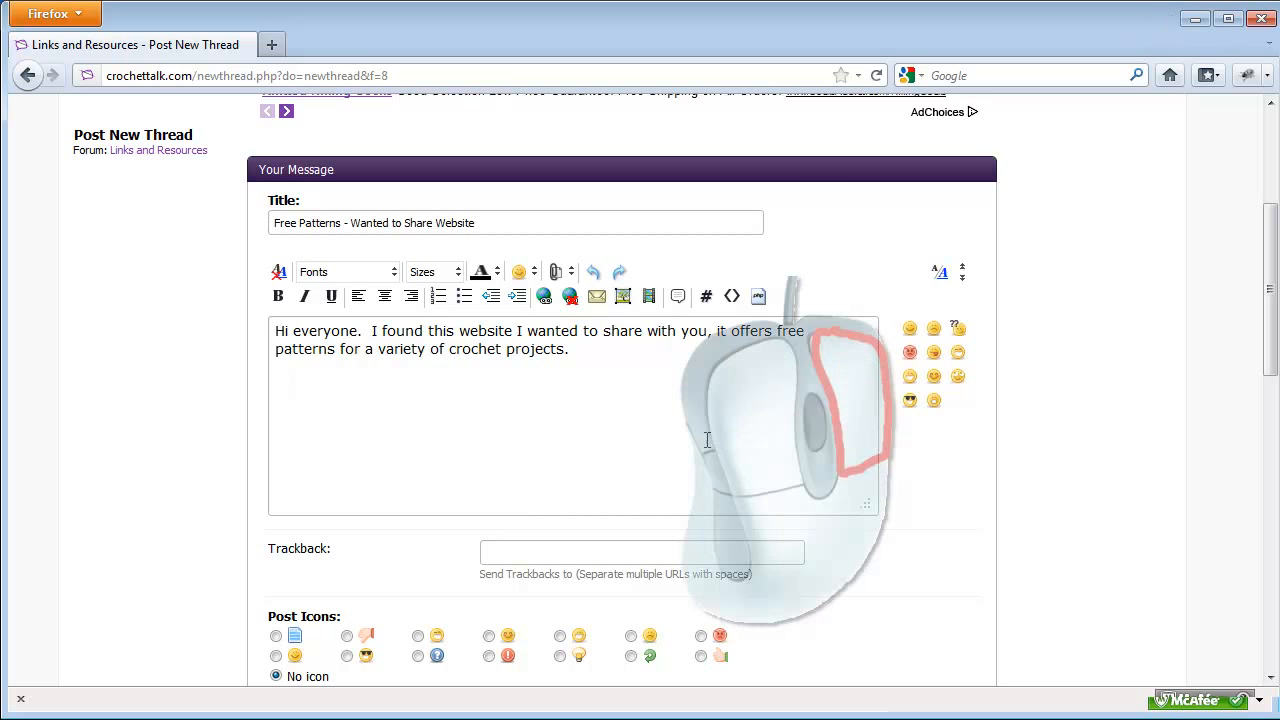
right_click(281, 385)
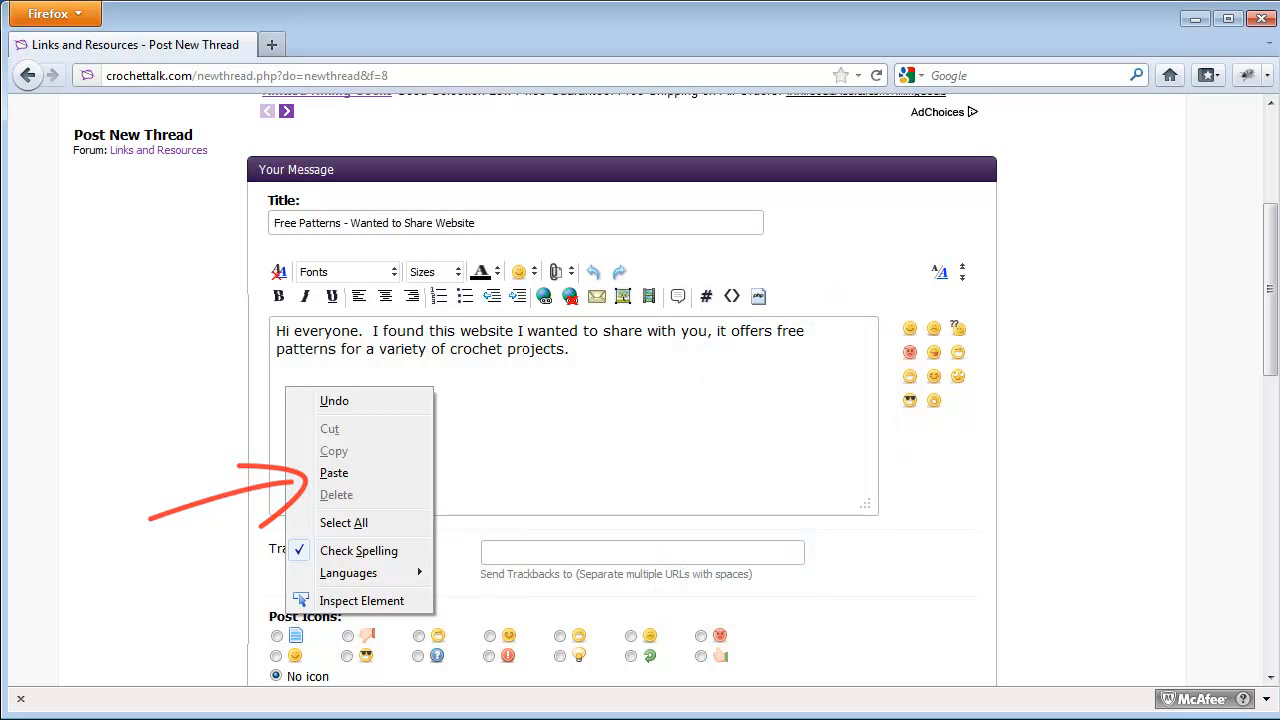
left_click(405, 473)
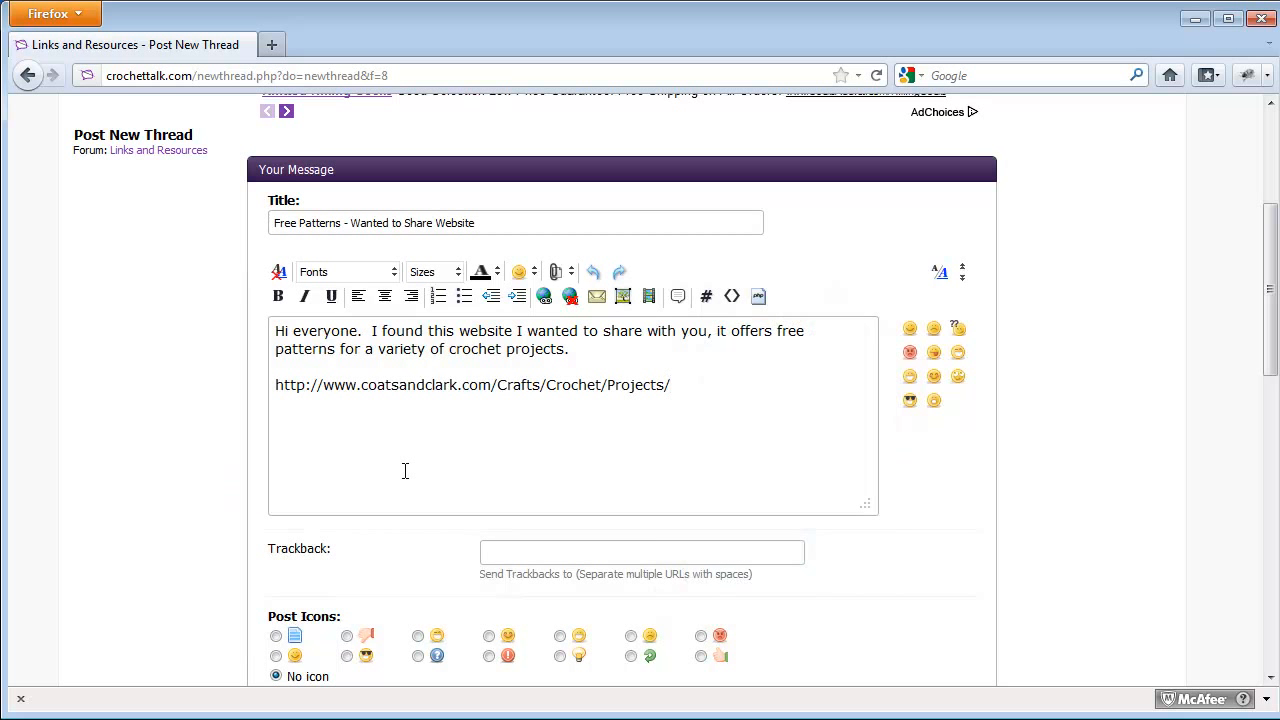
Preview the post and check how its text and website link are displayed.
scroll(1268, 320, "down", 5)
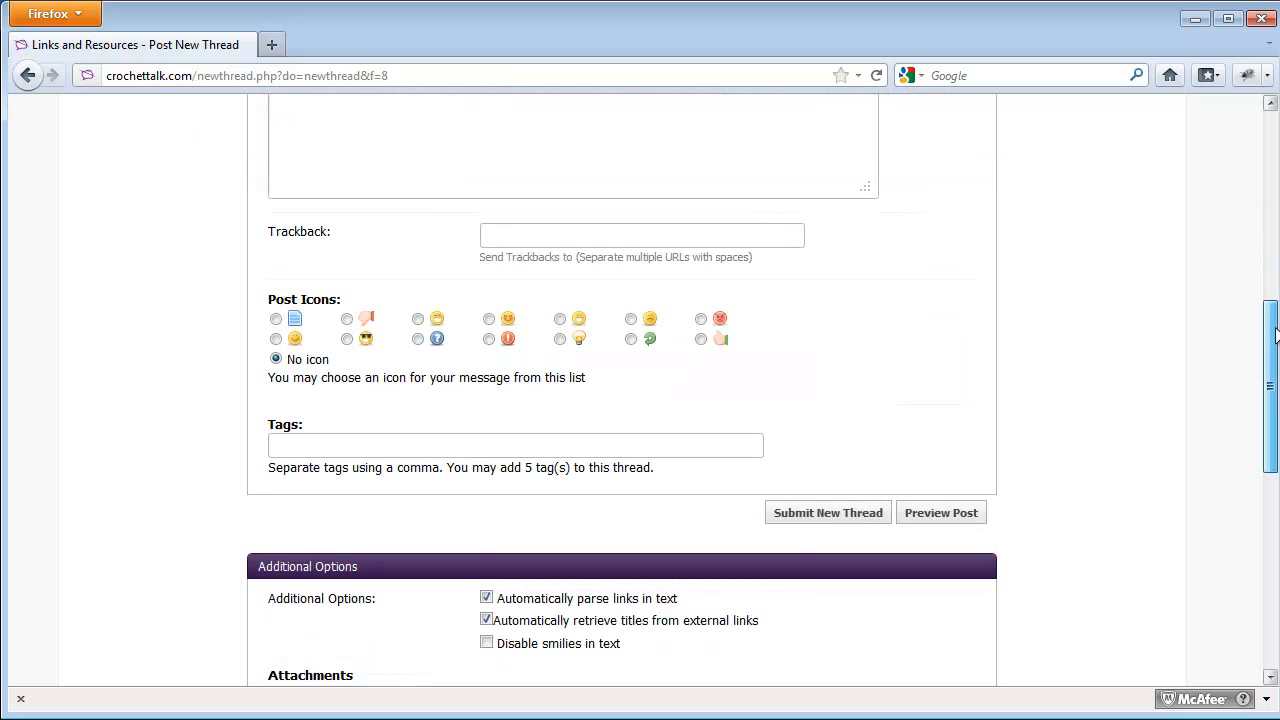
scroll(1276, 335, "down", 3)
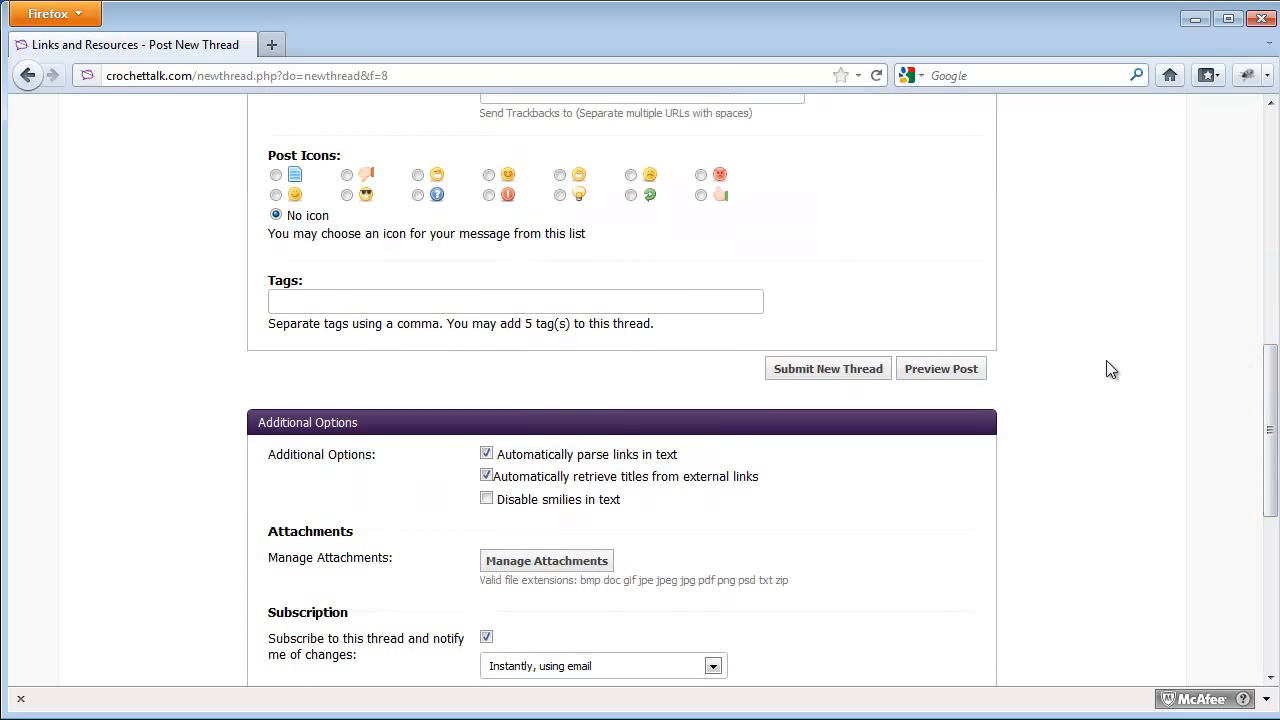
left_click(940, 377)
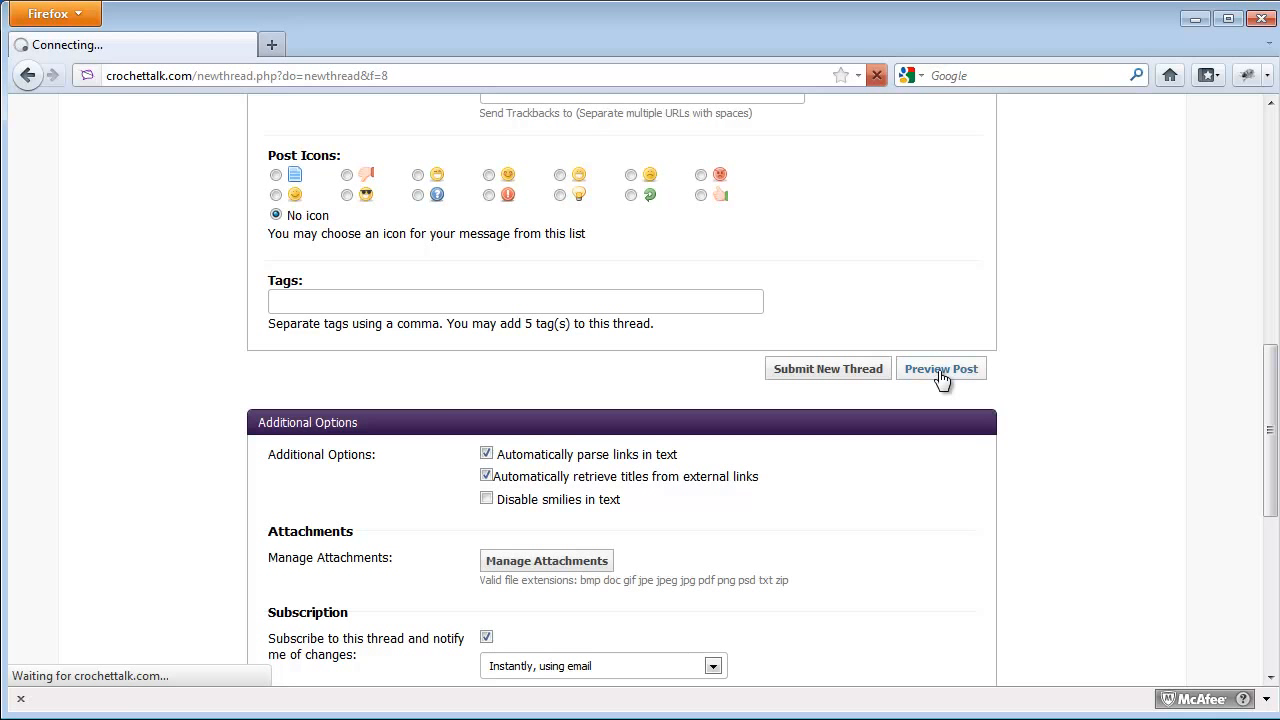
scroll(510, 344, "down", 3)
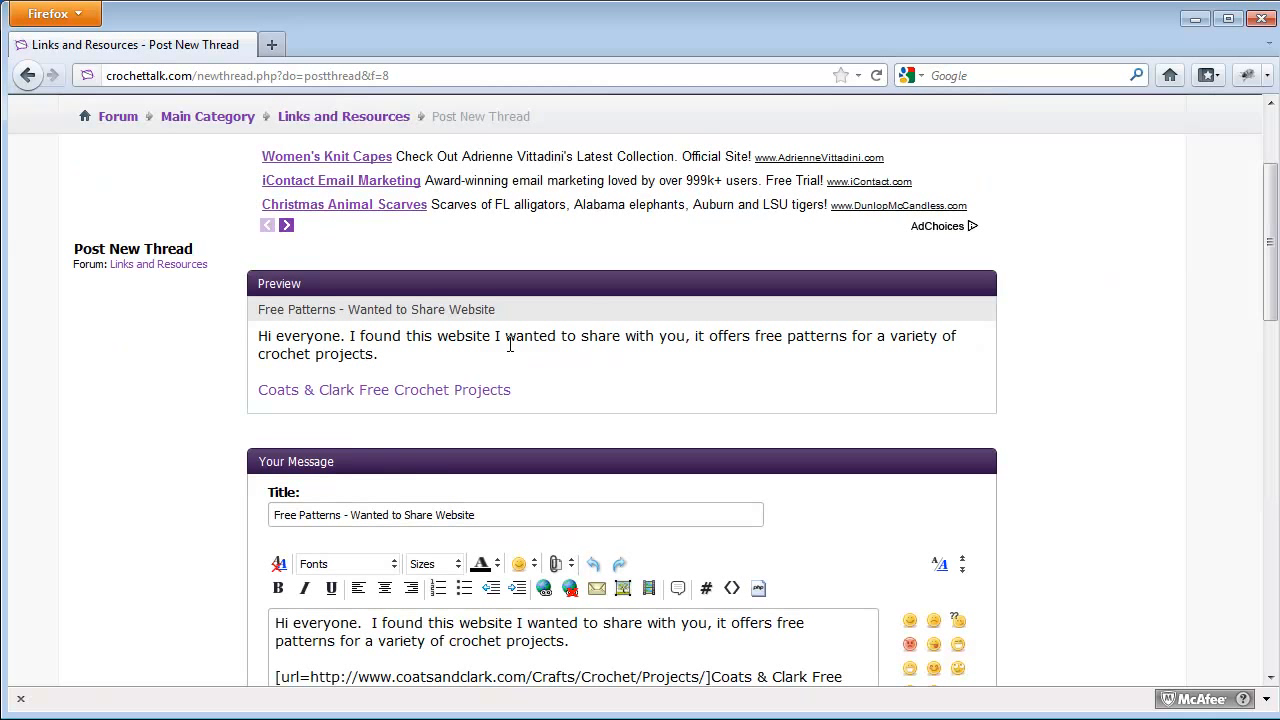
scroll(1270, 220, "down", 2)
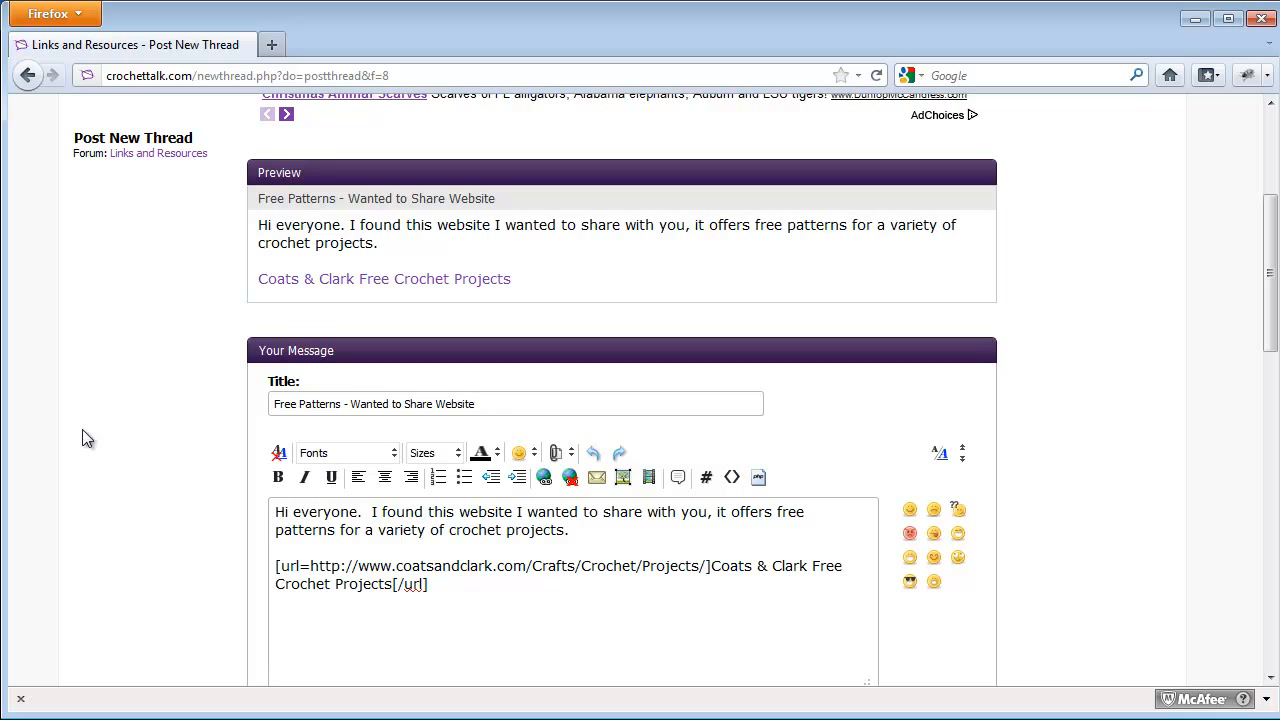
Submit the new thread and look it up in the Links and Resources thread list.
scroll(82, 429, "down", 8)
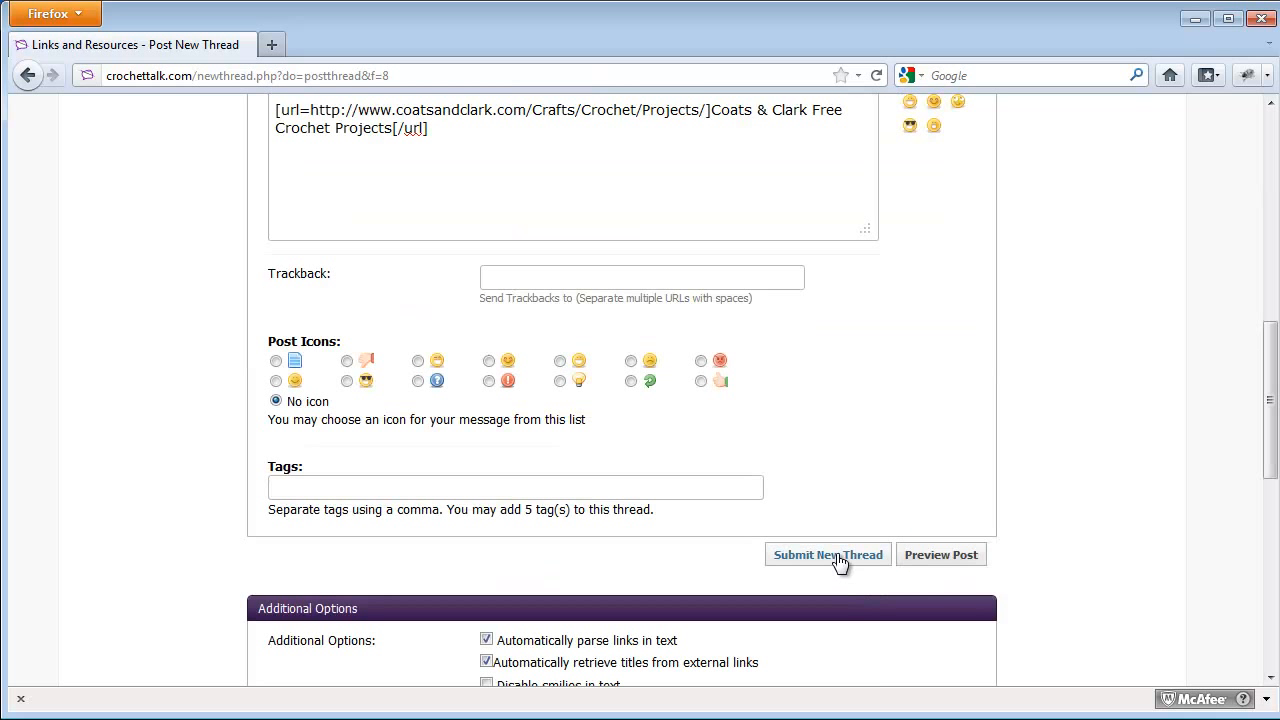
left_click(838, 563)
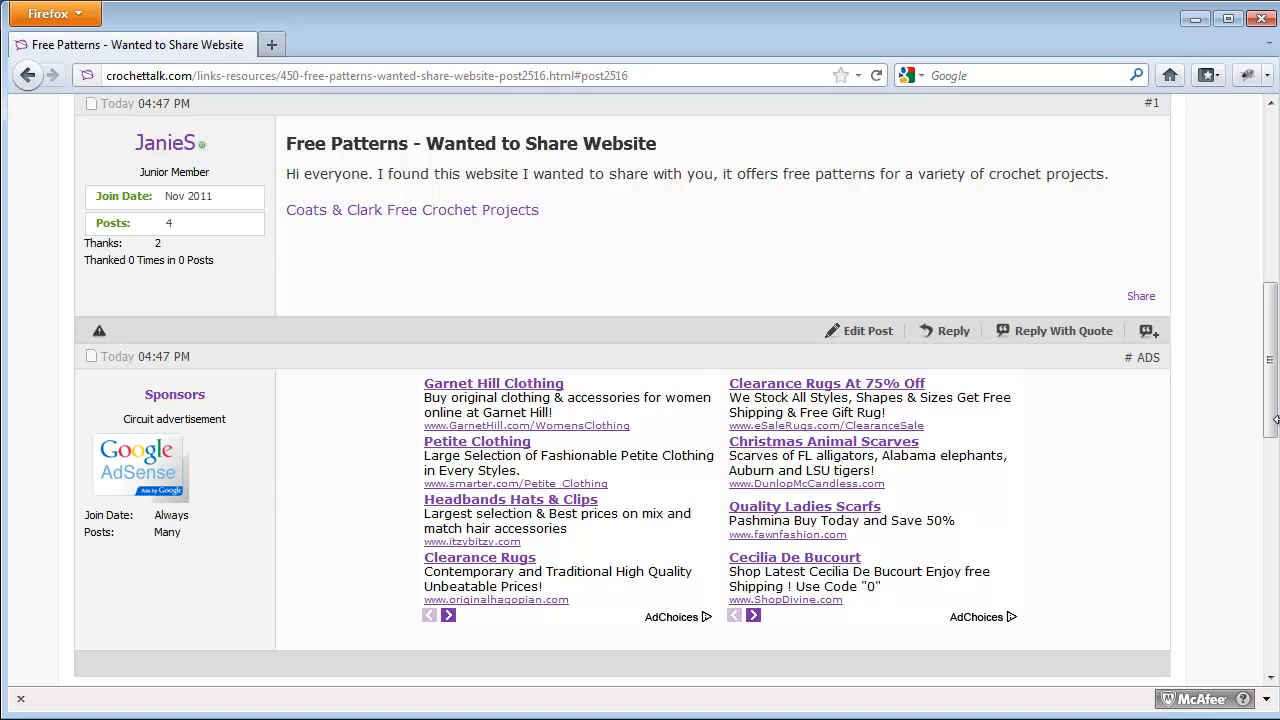
scroll(1275, 418, "up", 6)
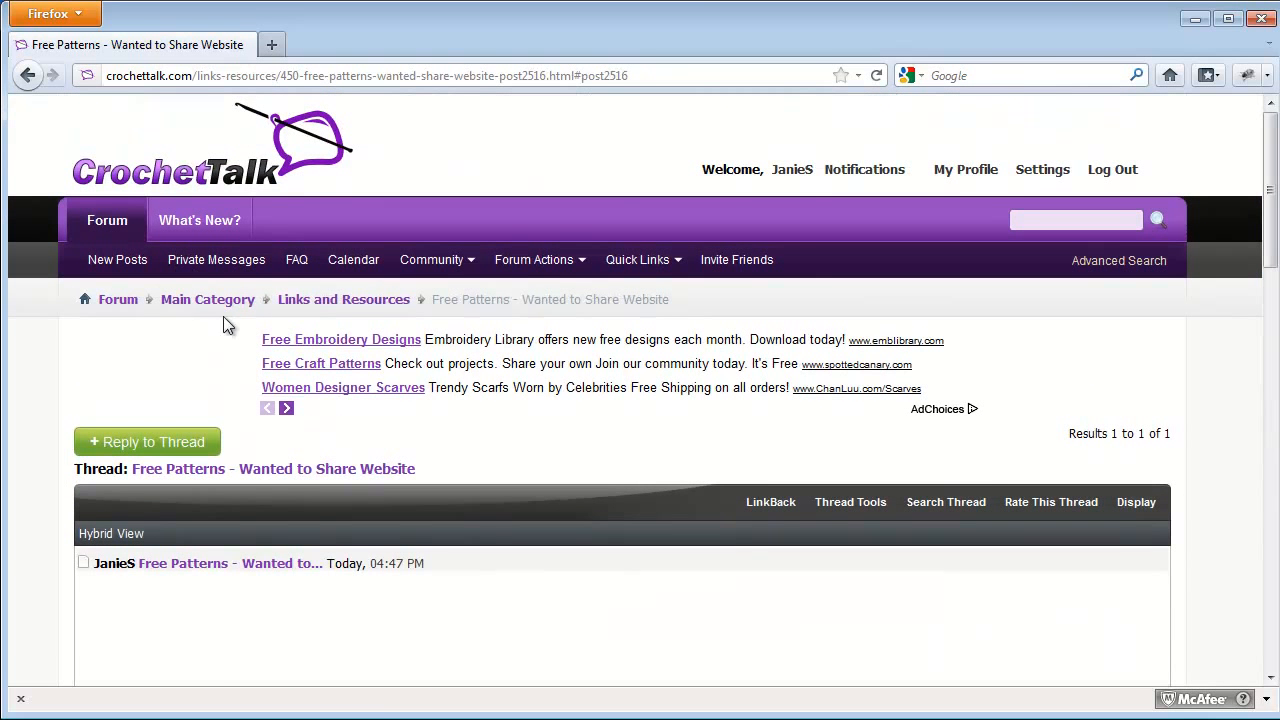
left_click(343, 299)
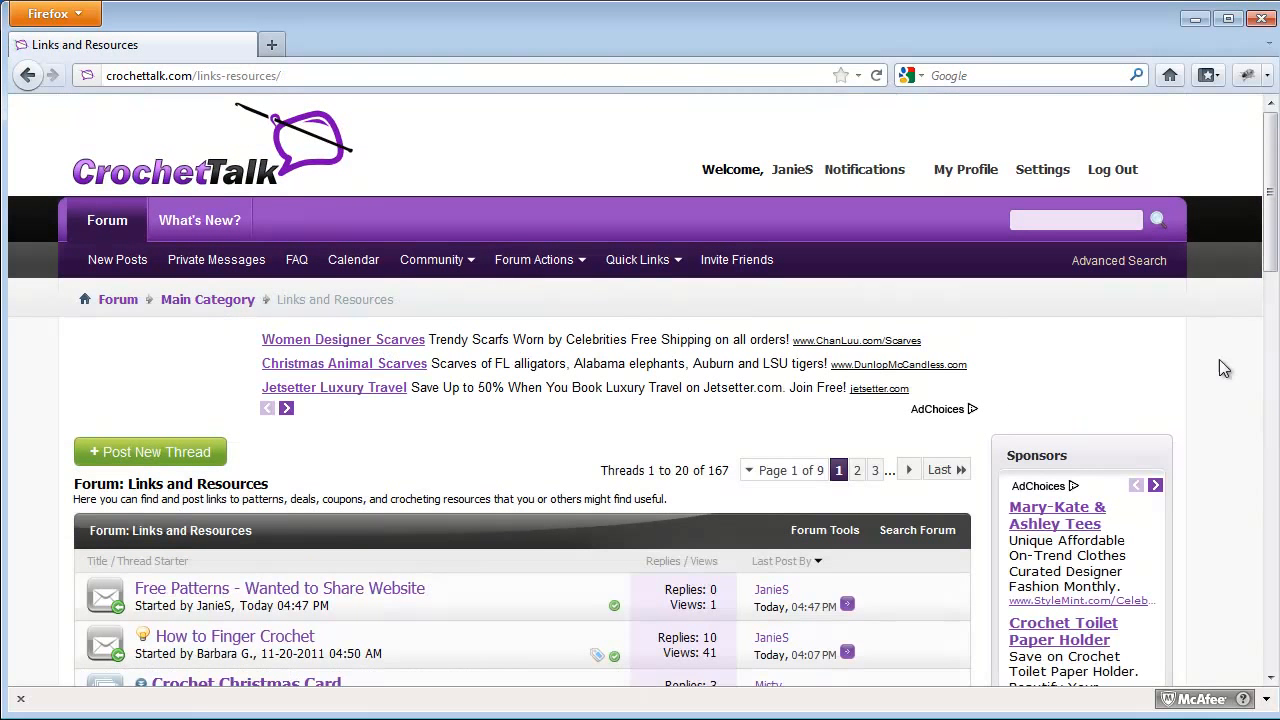
left_click_drag(1271, 190, 1272, 258)
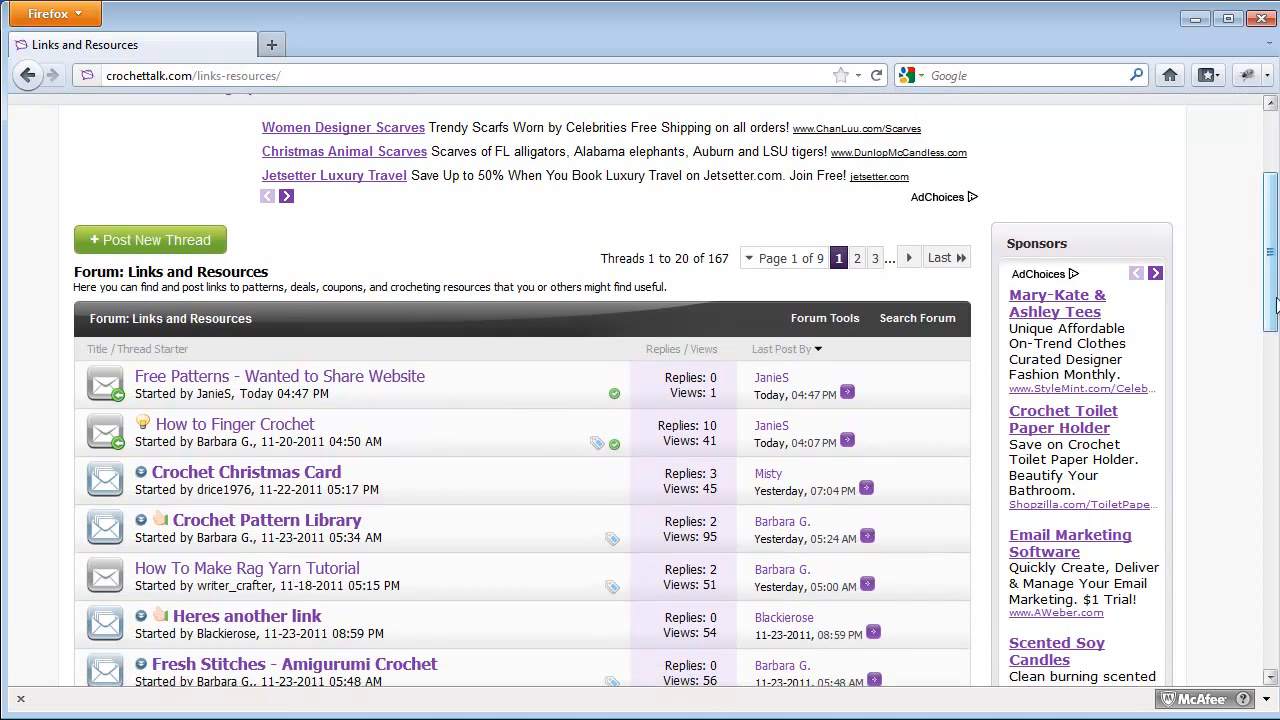
Go back to the forum overview and open the Main section.
left_click_drag(1274, 300, 1270, 248)
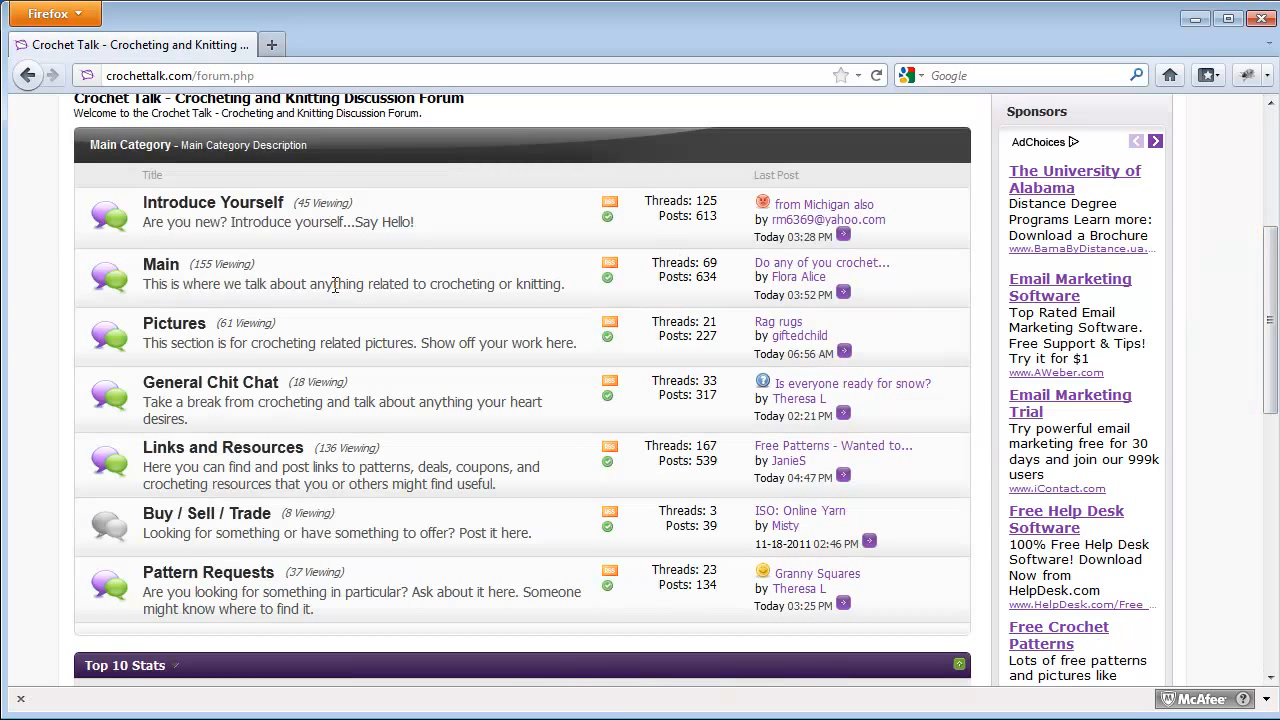
left_click(161, 264)
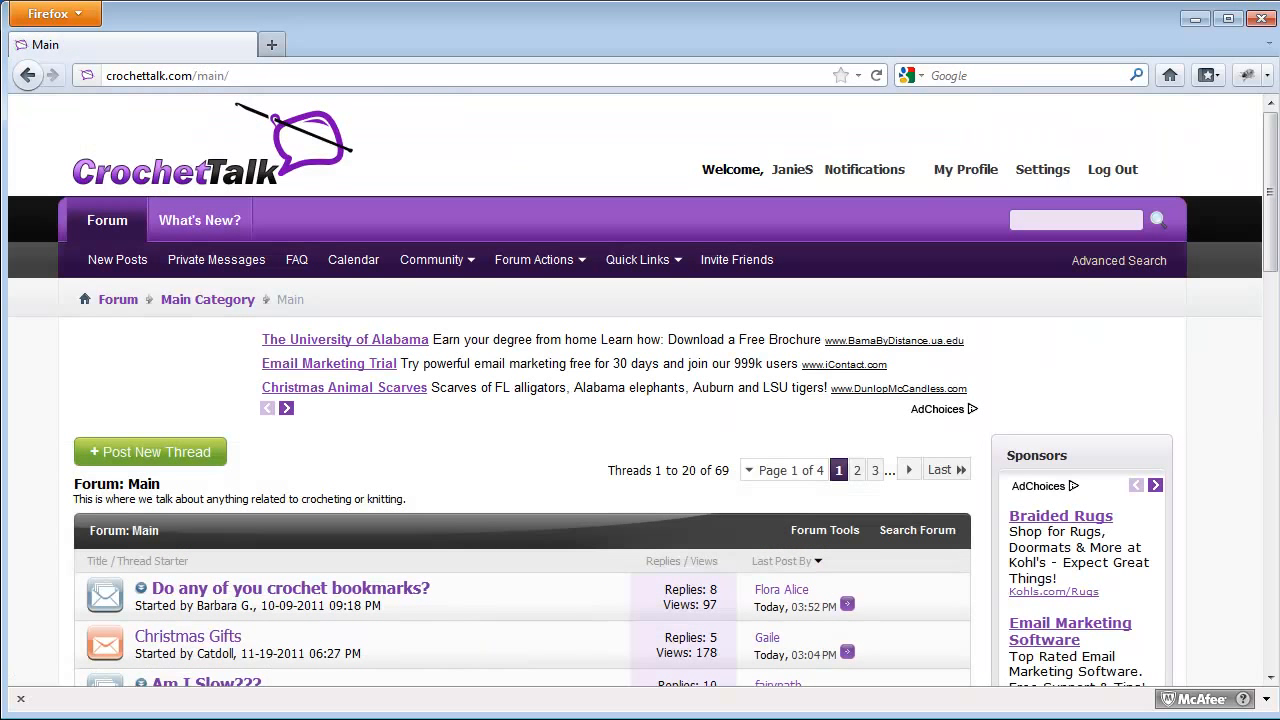
scroll(1272, 138, "down", 3)
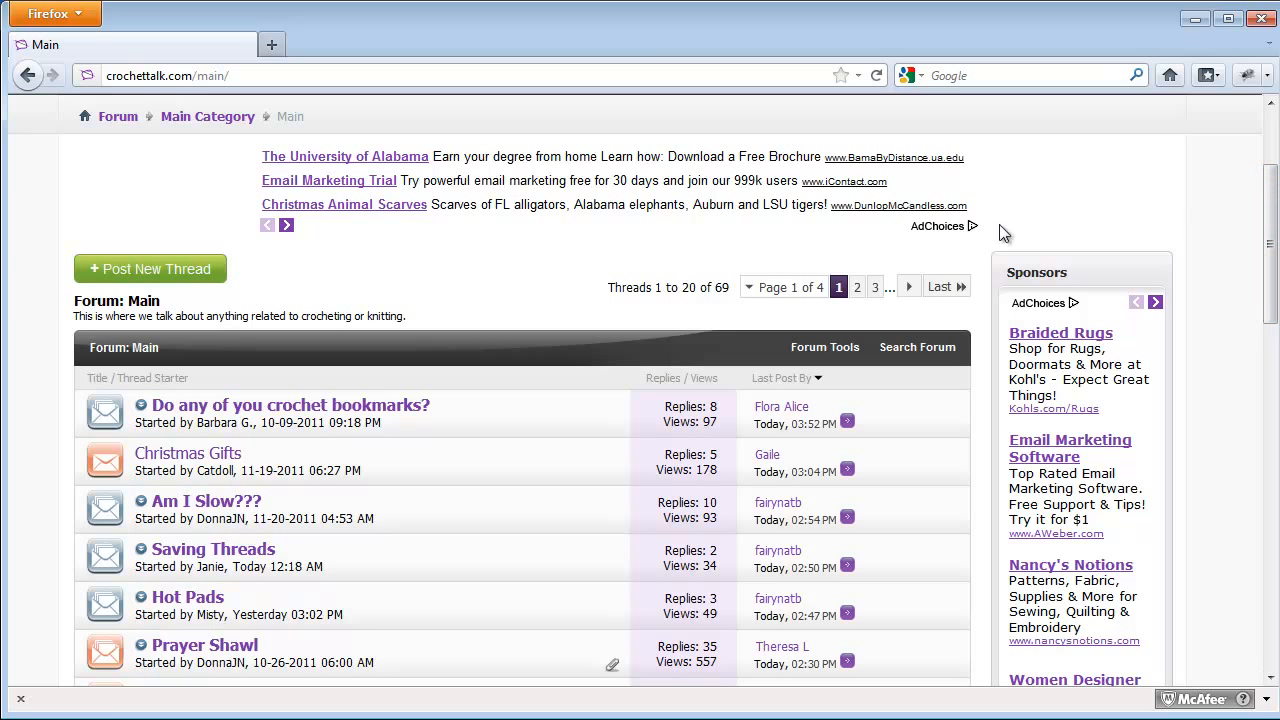
Start a new thread in the Main section with the title "Beginner's Video".
left_click(177, 282)
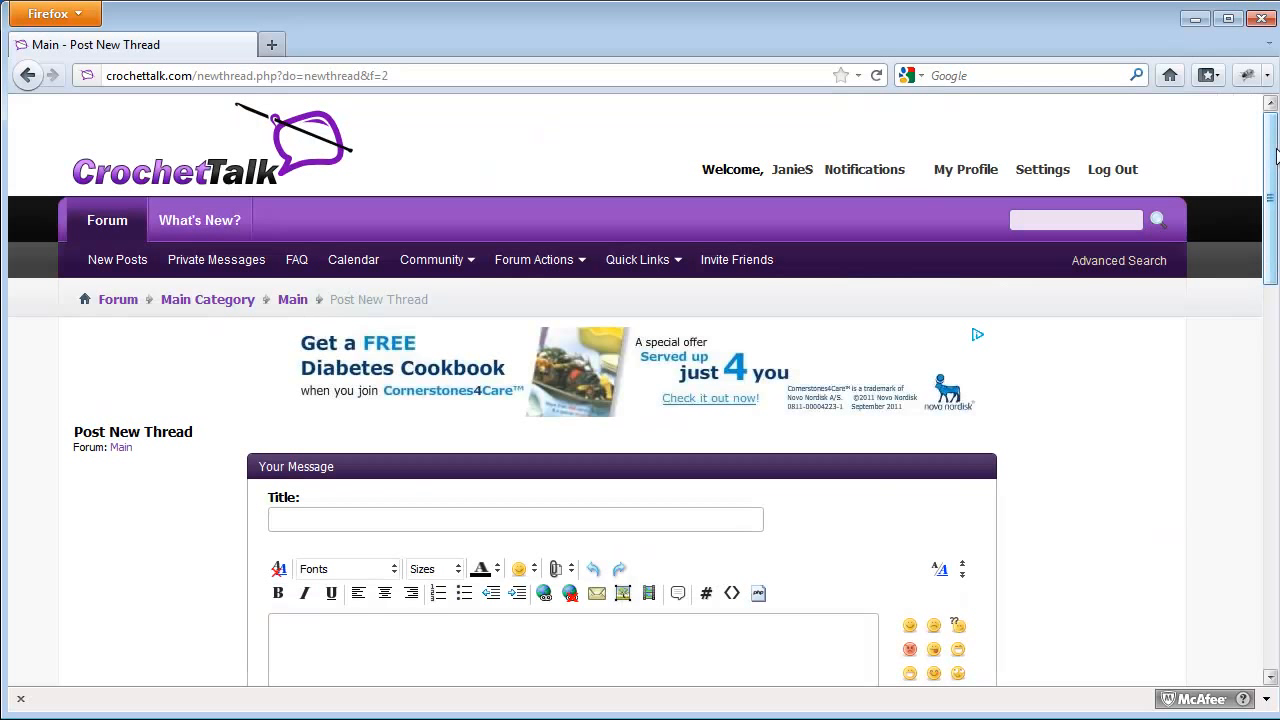
scroll(1267, 220, "down", 4)
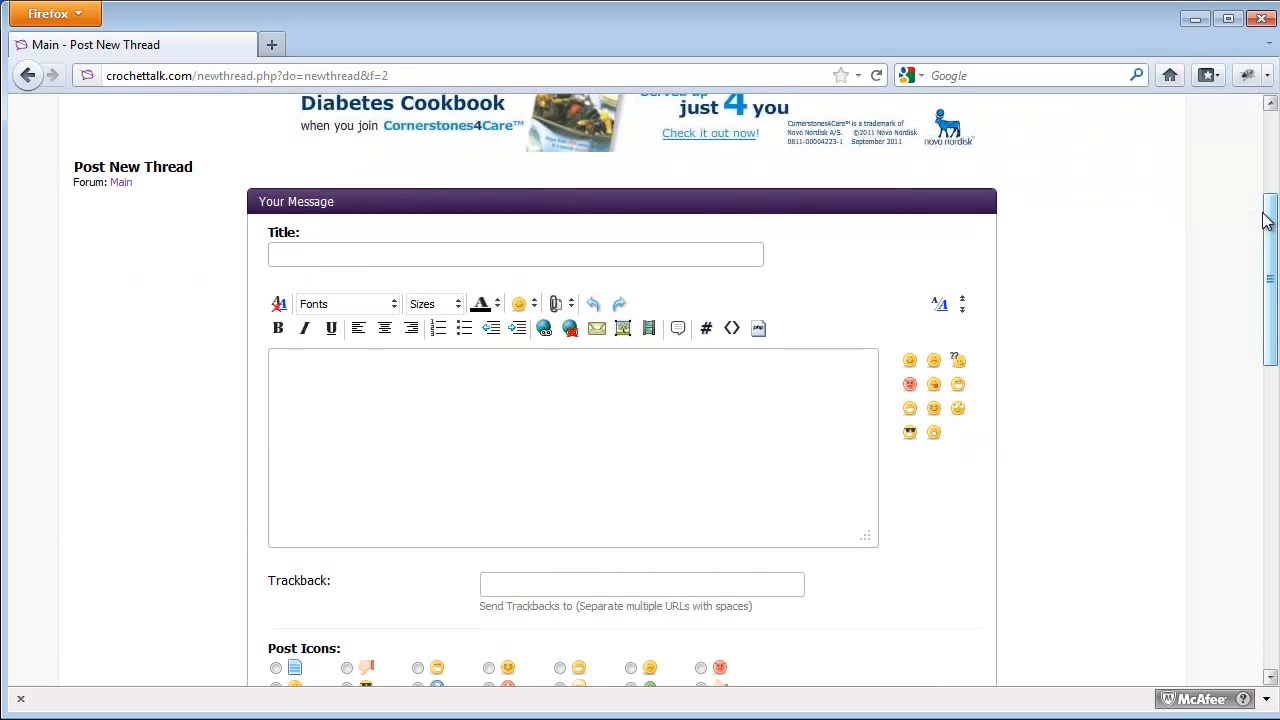
type("Beginner's Video")
Write the message "I came across this video on Youtube in case anyone is just beginning or knows someone who is.".
left_click(848, 411)
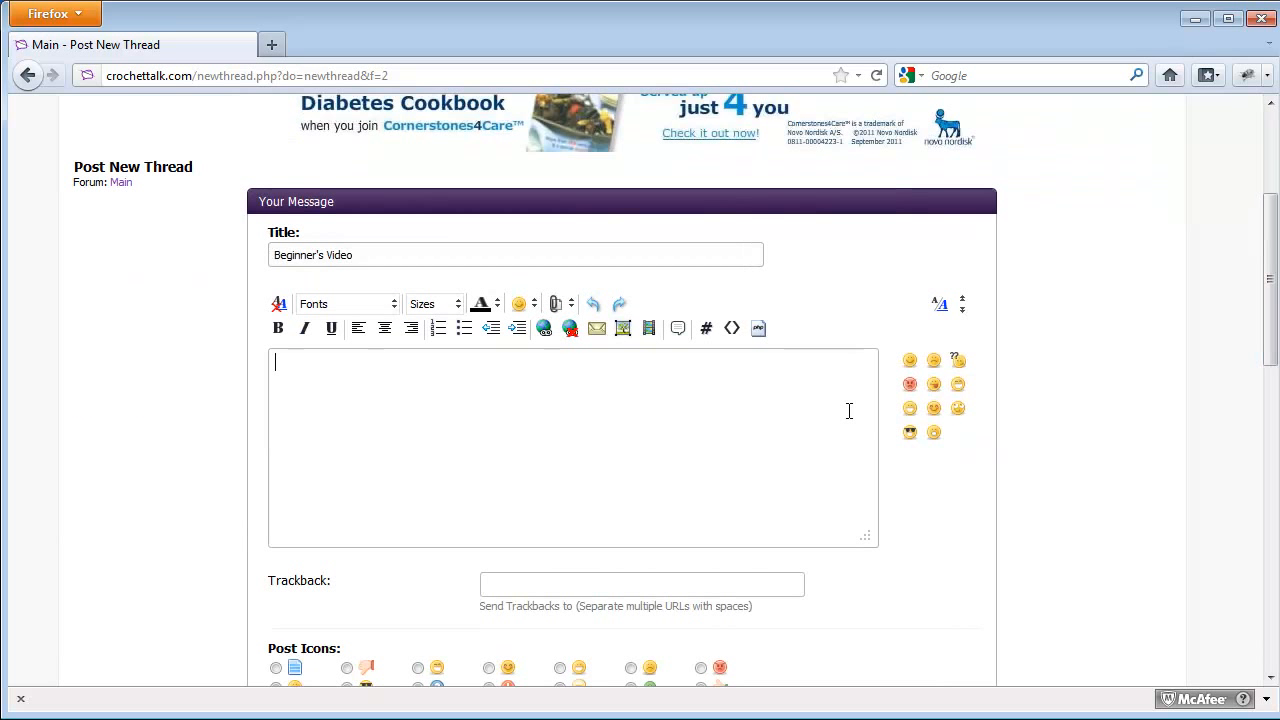
left_click_drag(1270, 244, 1270, 252)
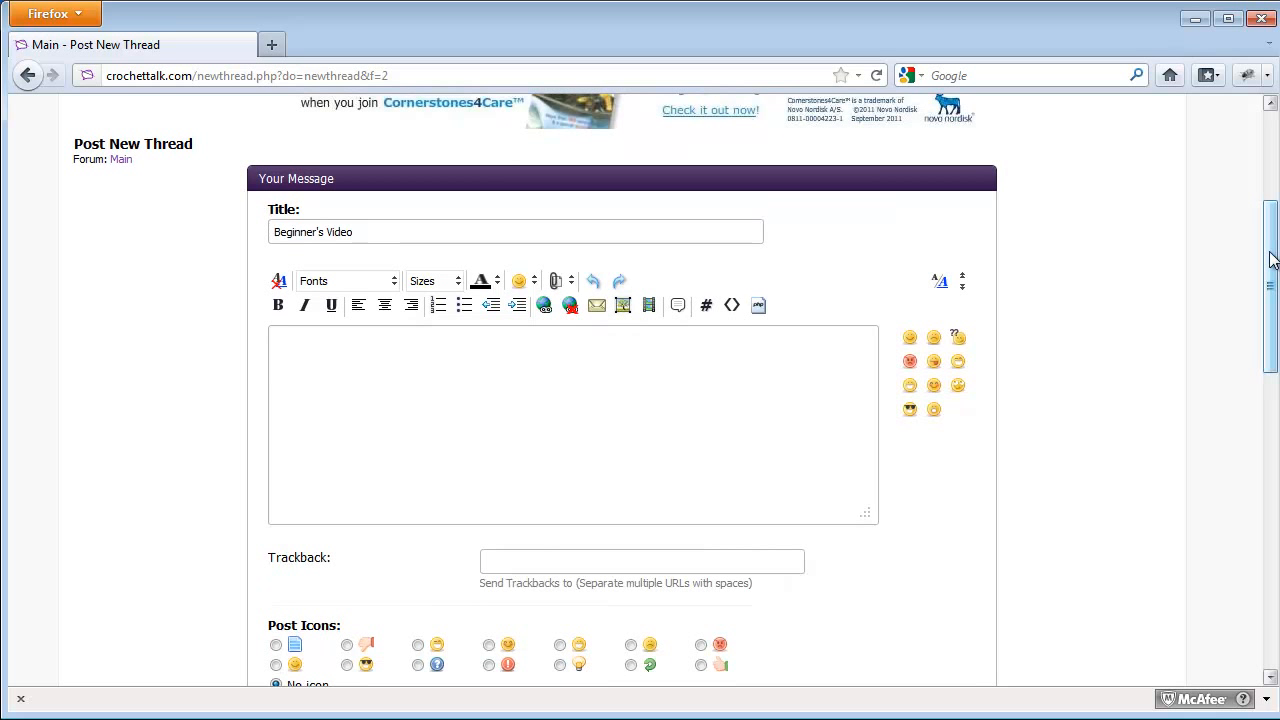
type("I came across this video on Youtube in case anyone is just beginning or knows someone who is.")
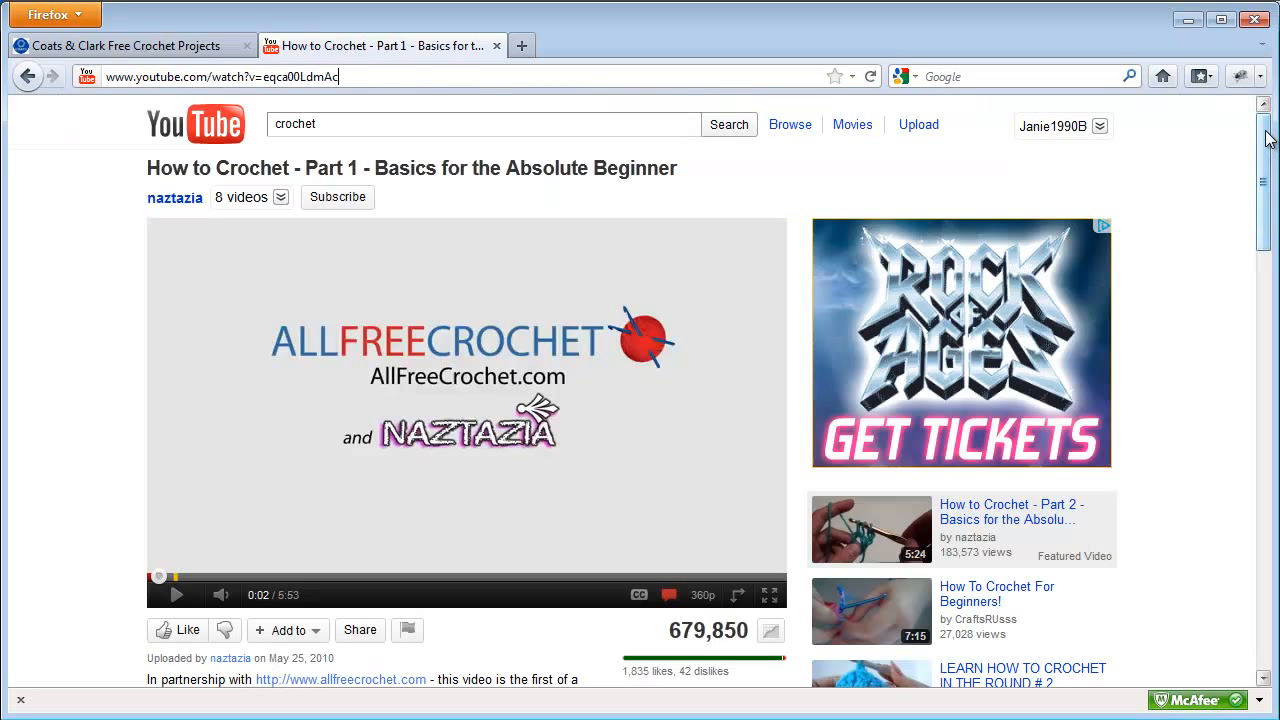
Copy the web address of the YouTube video "How to Crochet - Part 1 - Basics for the Absolute Beginner".
scroll(1268, 163, "down", 2)
left_click_drag(1269, 163, 1270, 143)
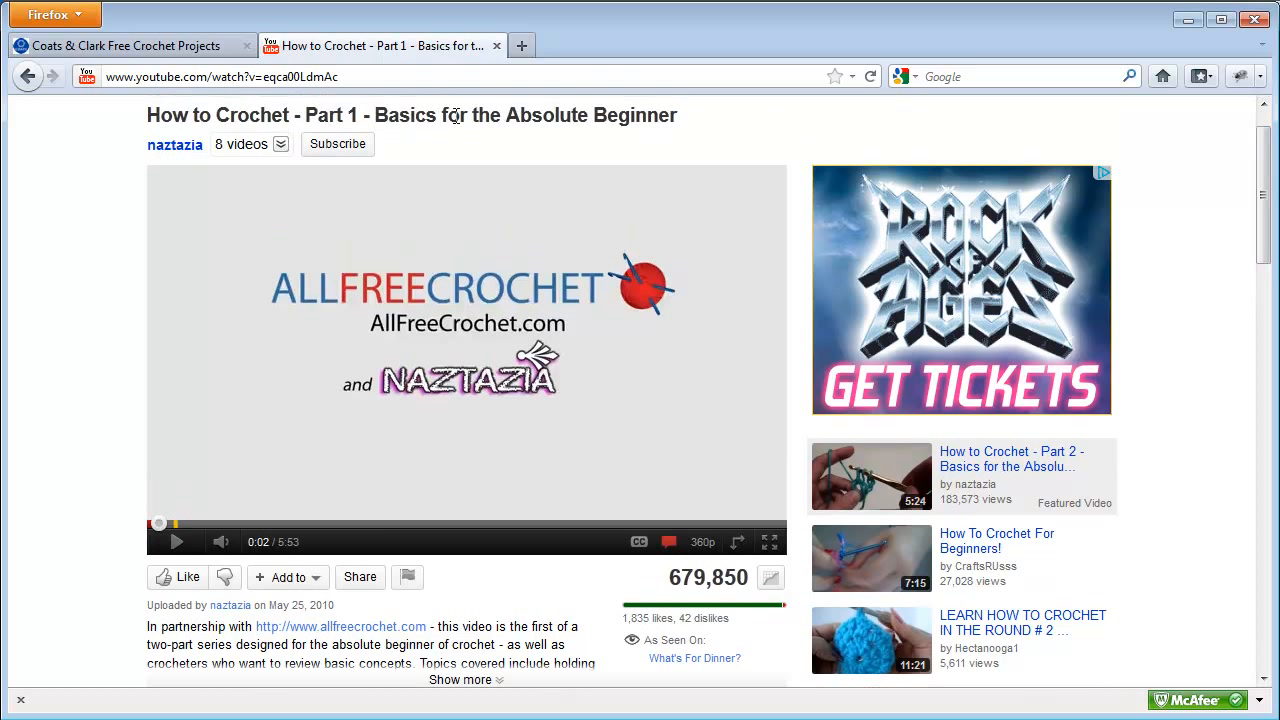
left_click_drag(1264, 174, 1264, 156)
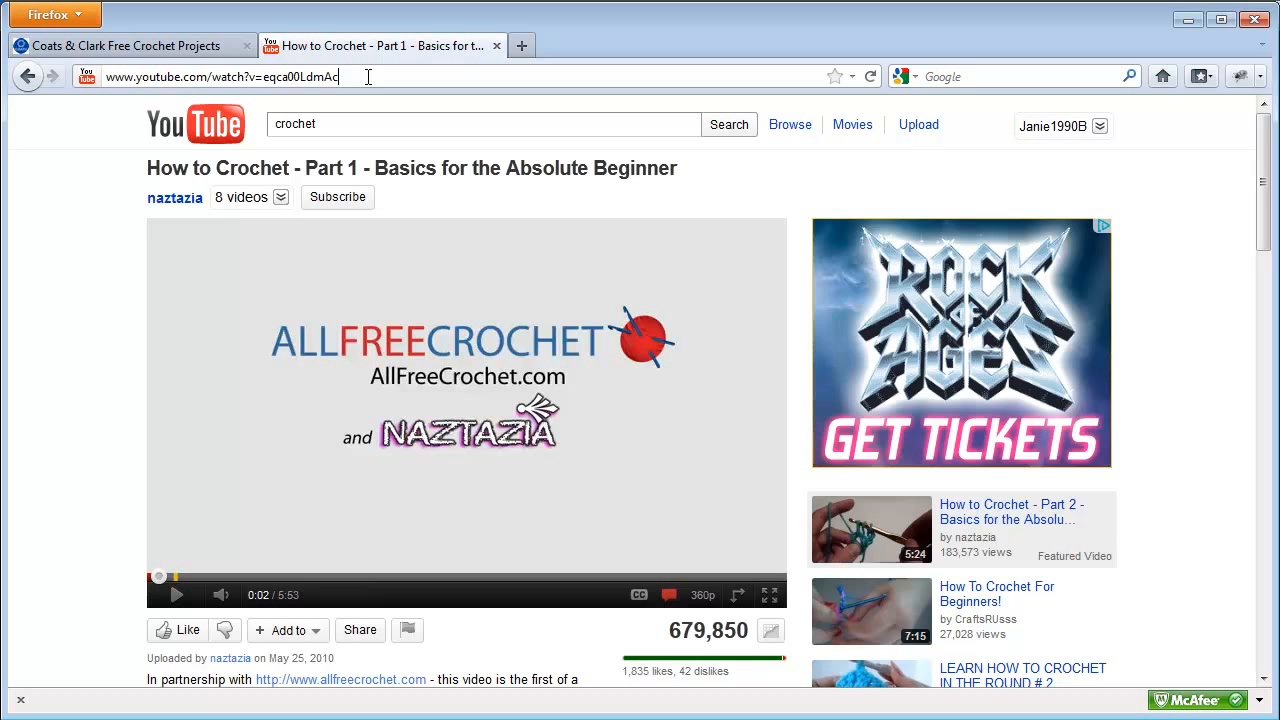
left_click_drag(367, 76, 104, 77)
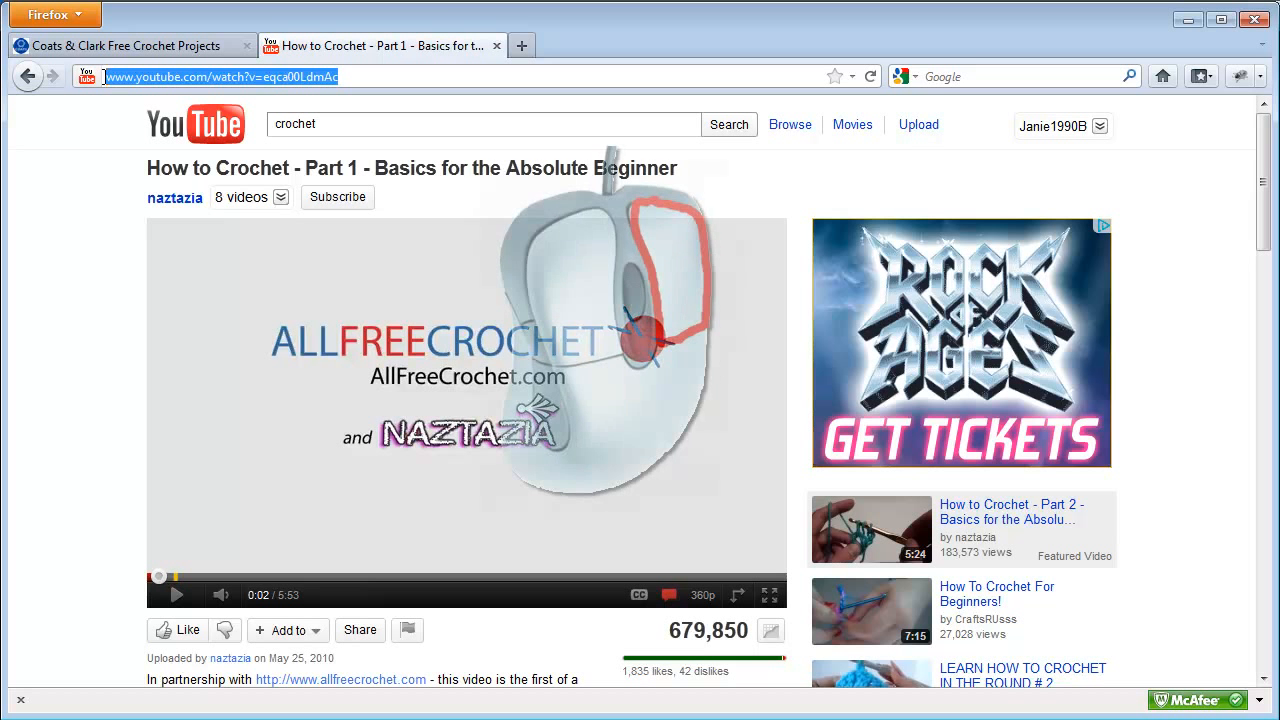
right_click(181, 80)
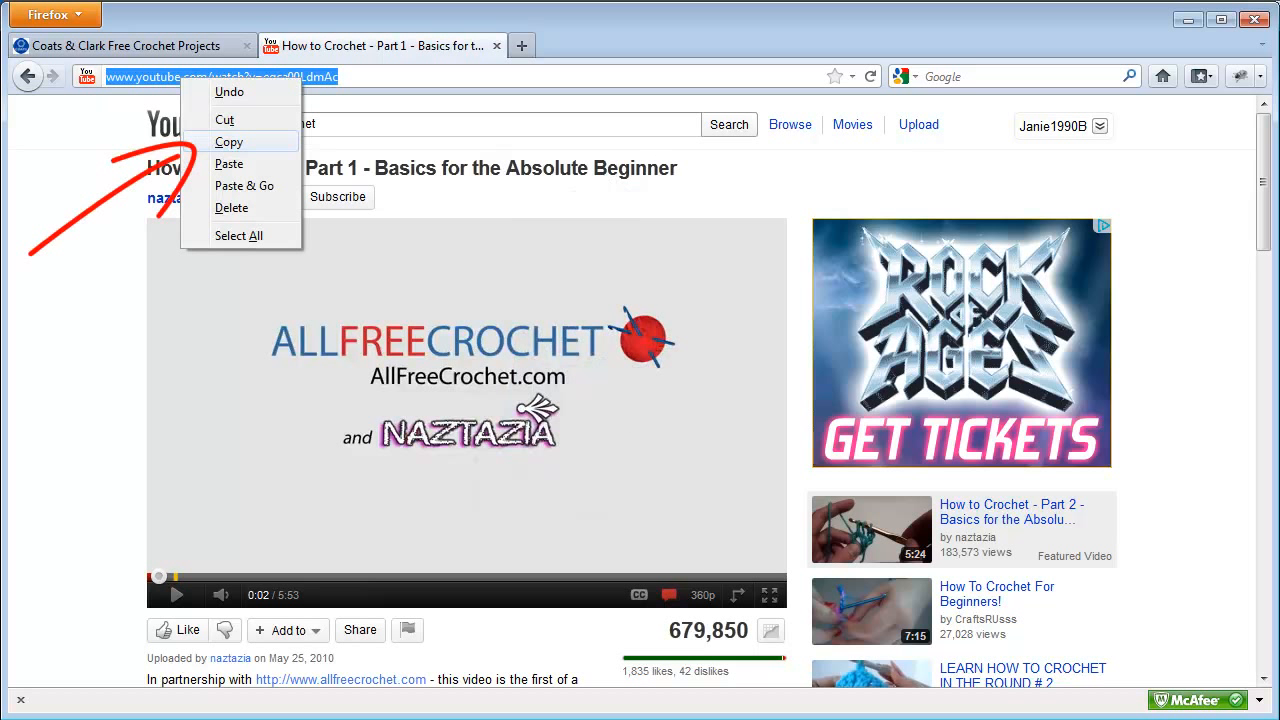
left_click(229, 142)
Return to the forum's new thread form and paste the video address below the message text.
left_click(1188, 20)
left_click(288, 414)
right_click(288, 398)
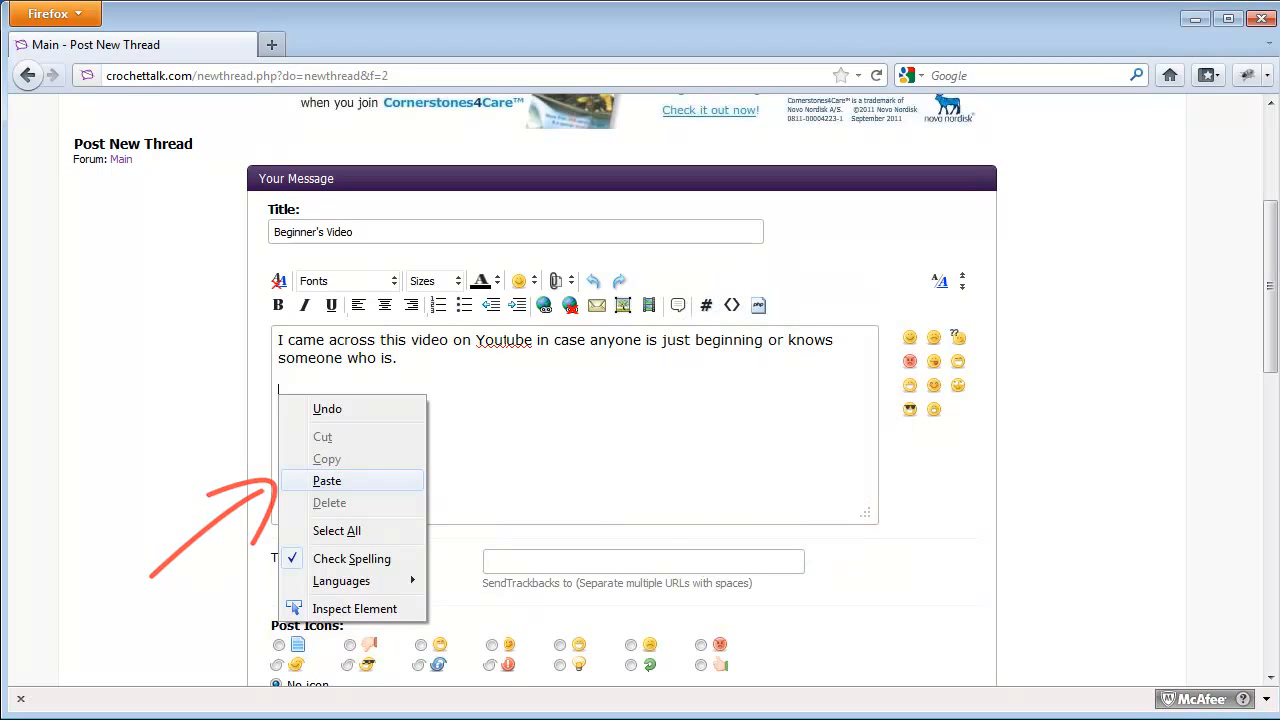
left_click(327, 481)
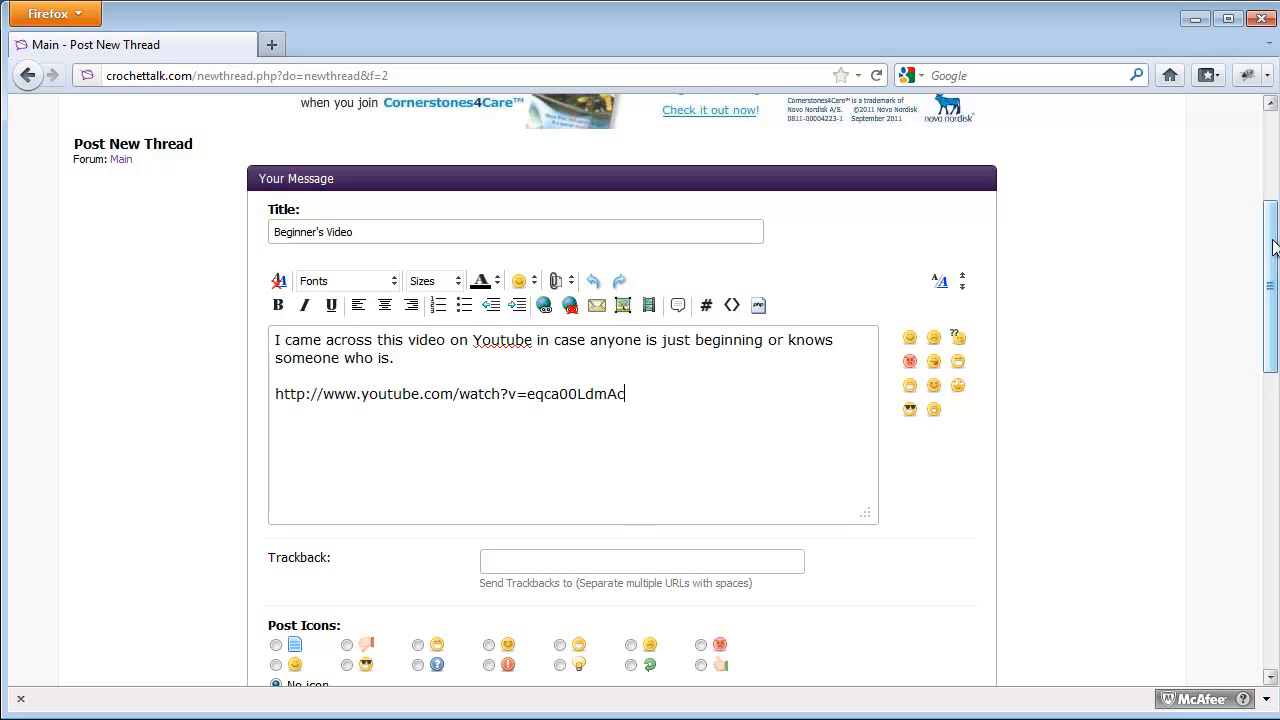
Preview the "Beginner's Video" post with its embedded video and submit the new thread.
left_click_drag(1272, 218, 1272, 291)
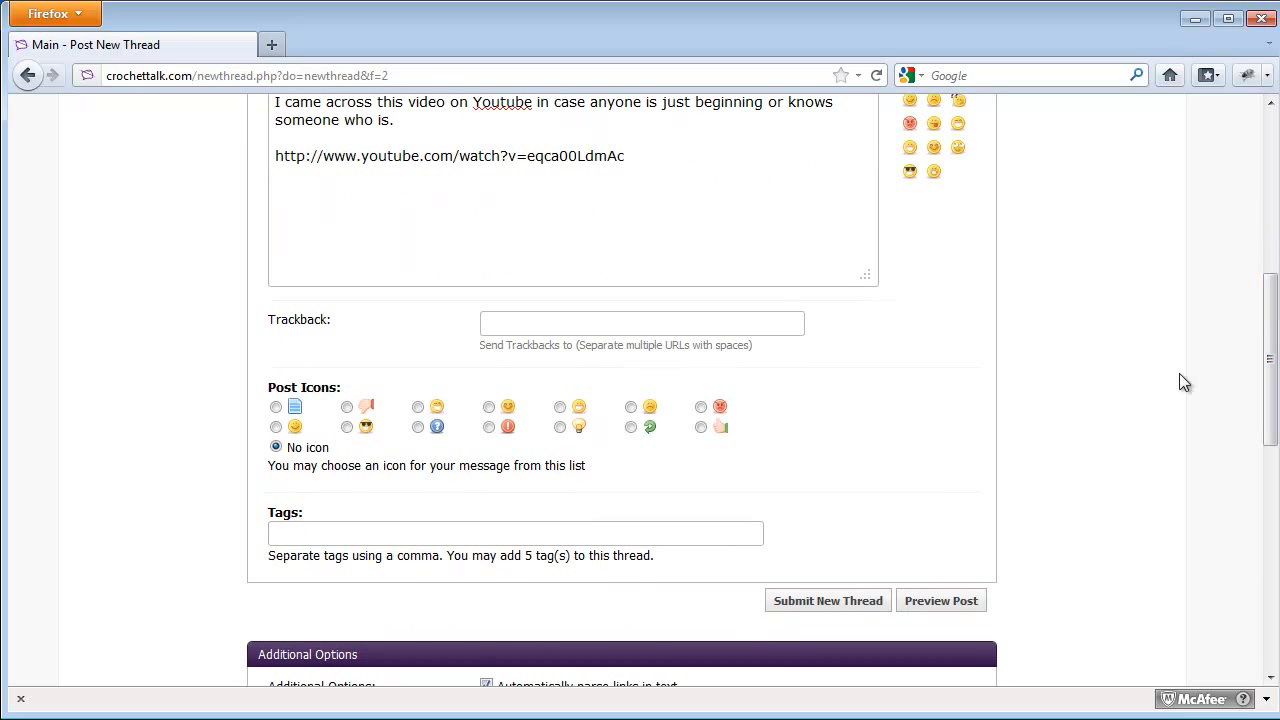
left_click(958, 605)
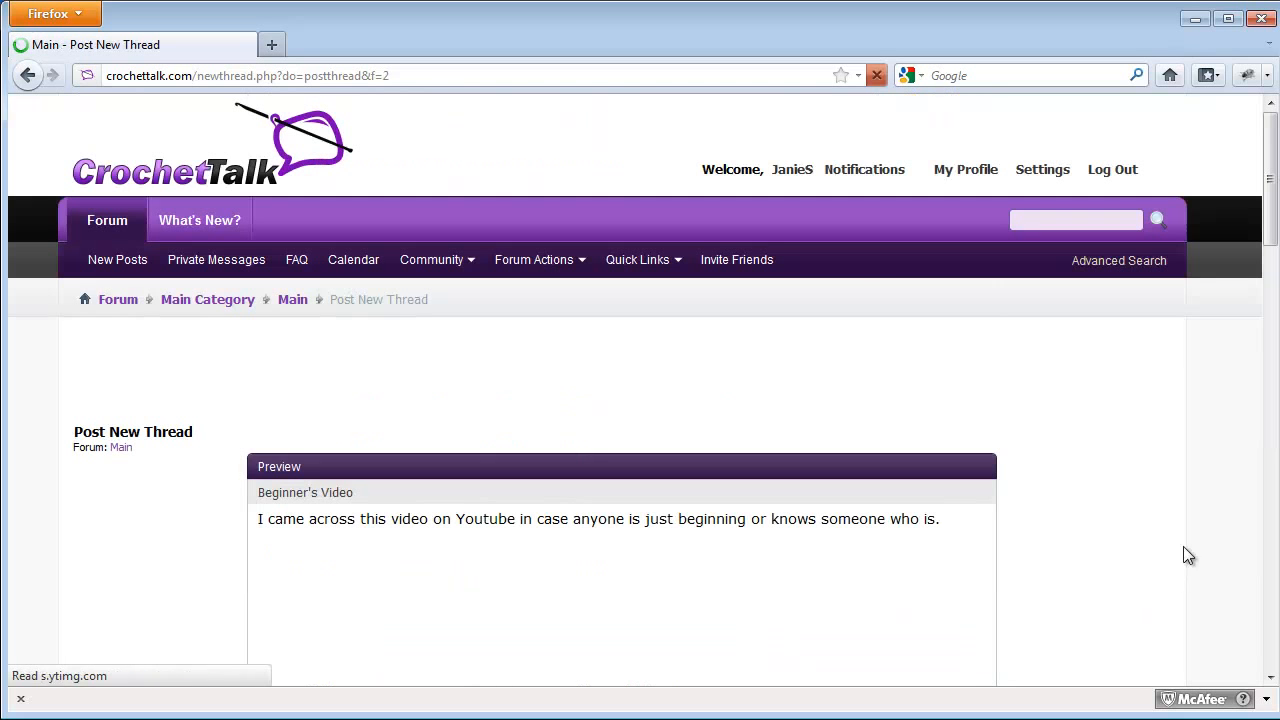
left_click_drag(1274, 166, 1276, 240)
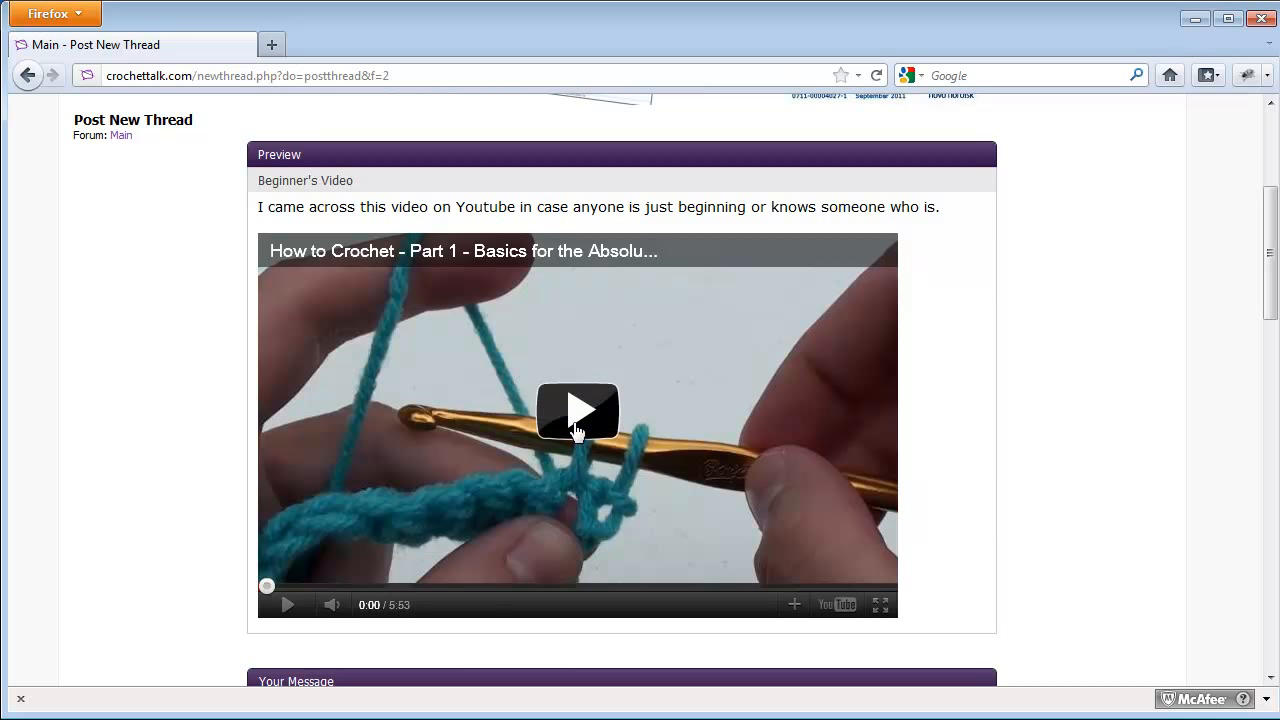
scroll(1077, 488, "down", 7)
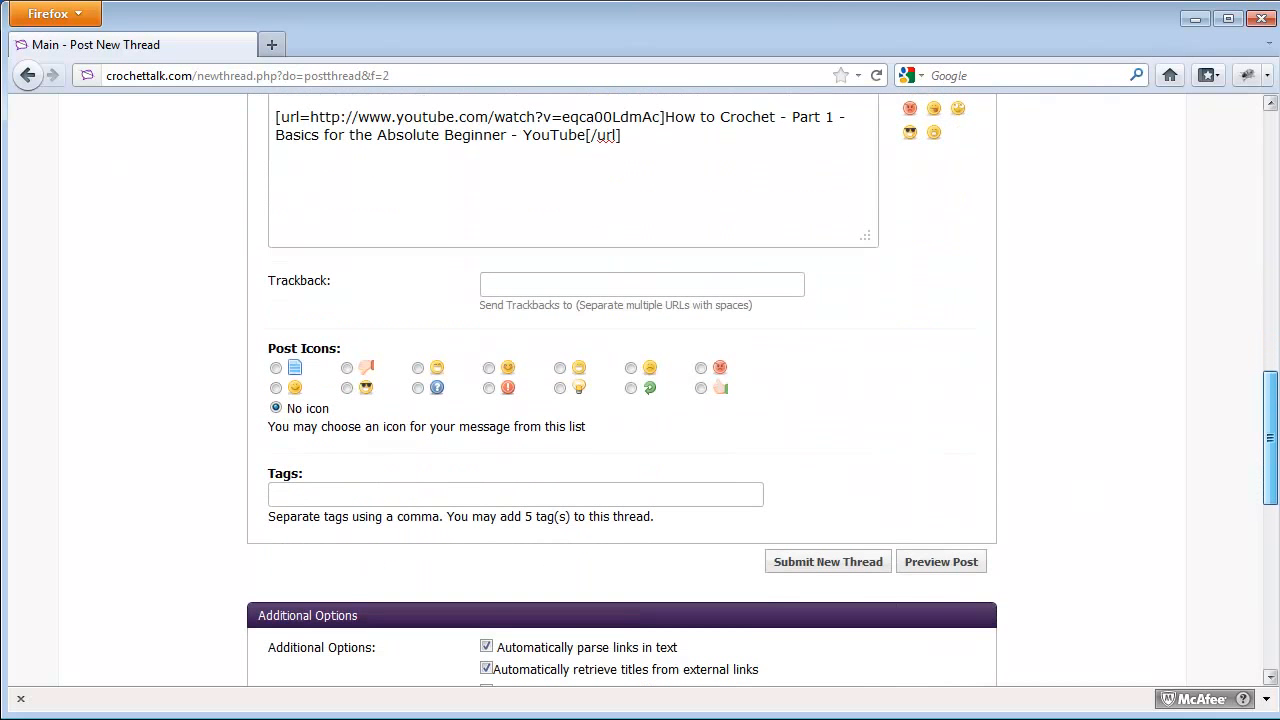
left_click(833, 559)
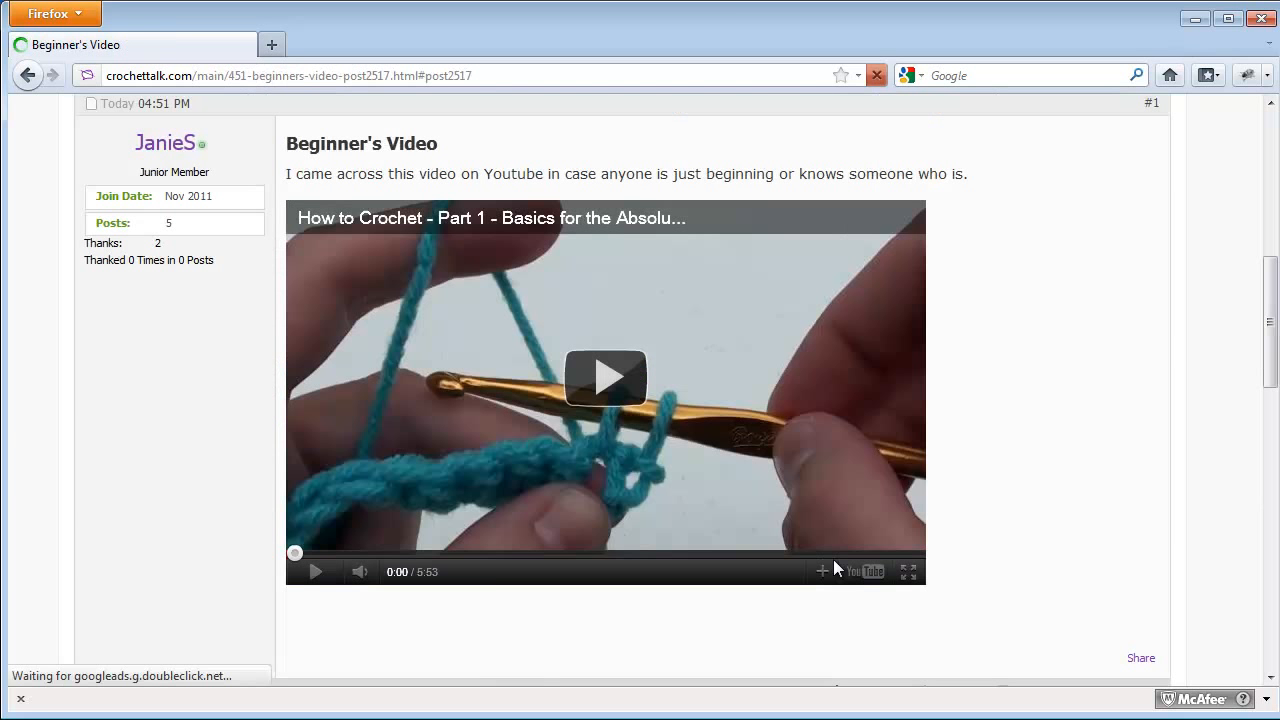
Go back to the forum overview and look up the submitted video thread in the Main section's thread list.
scroll(1275, 355, "up", 1)
left_click_drag(1275, 355, 1275, 215)
left_click(145, 160)
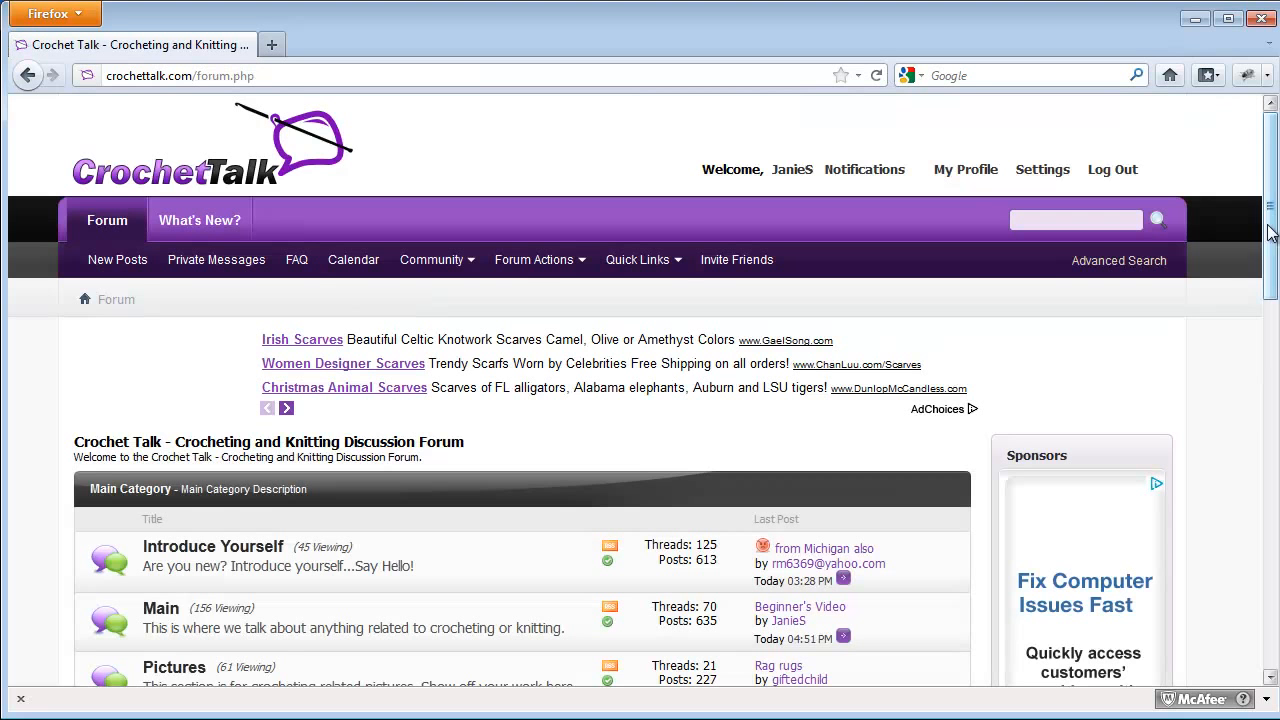
scroll(466, 496, "down", 3)
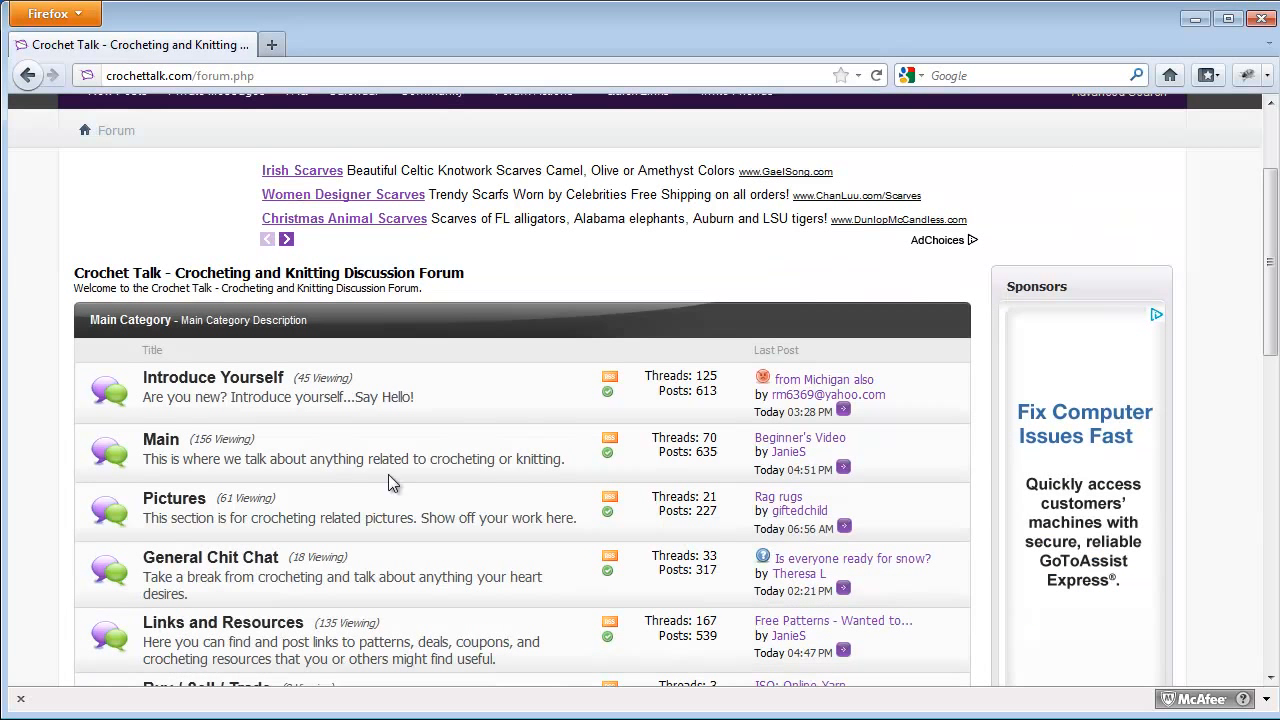
left_click(430, 455)
scroll(1273, 172, "down", 3)
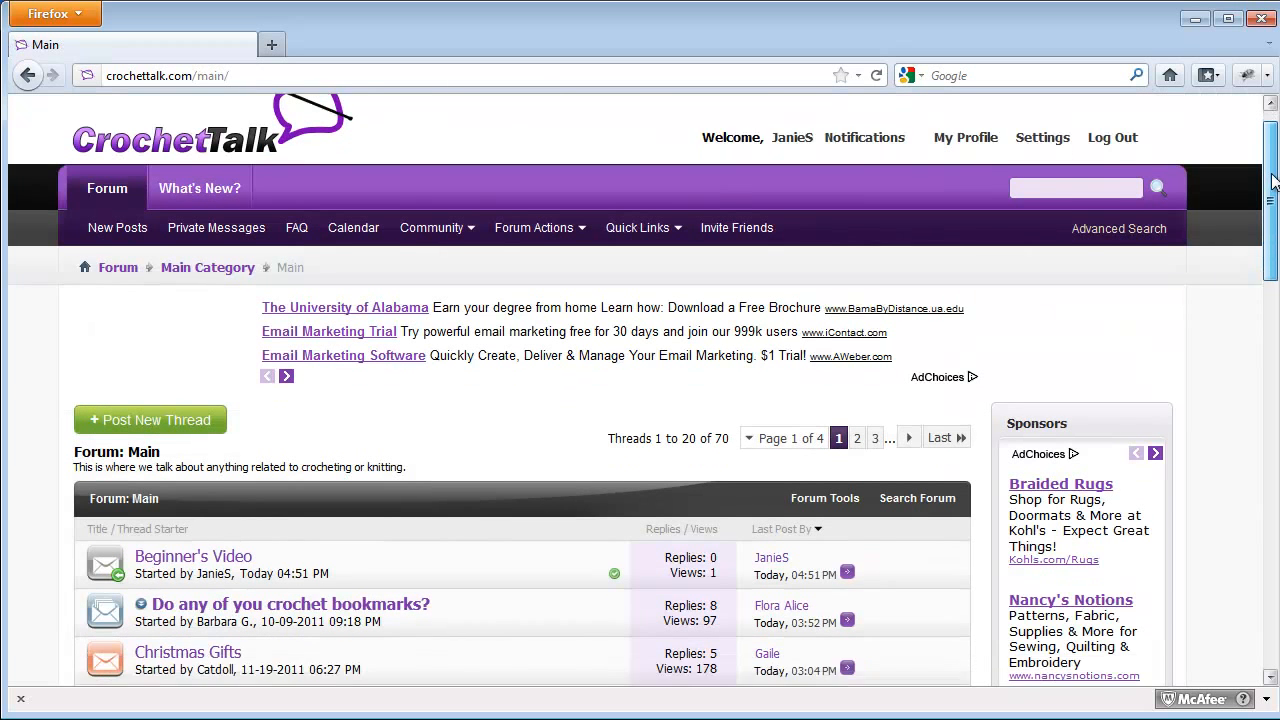
scroll(1273, 185, "up", 3)
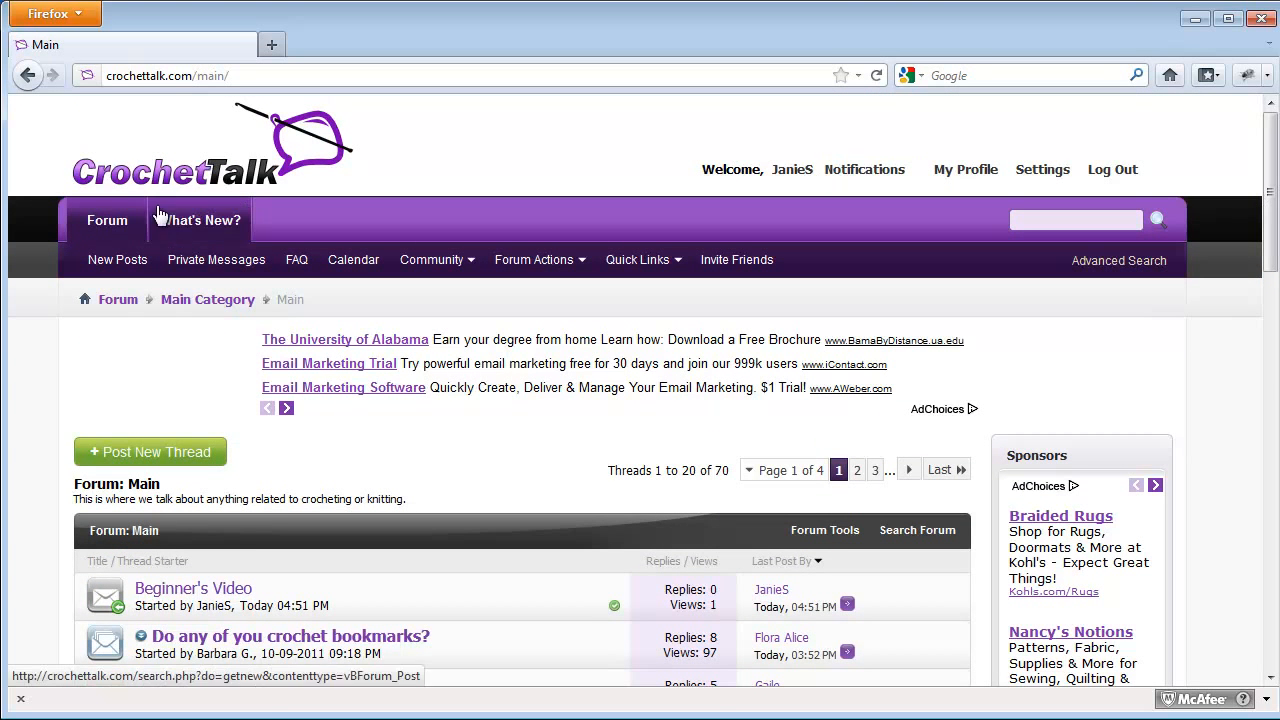
Return to the forum overview, look through the sections and open Pattern Requests.
left_click(126, 172)
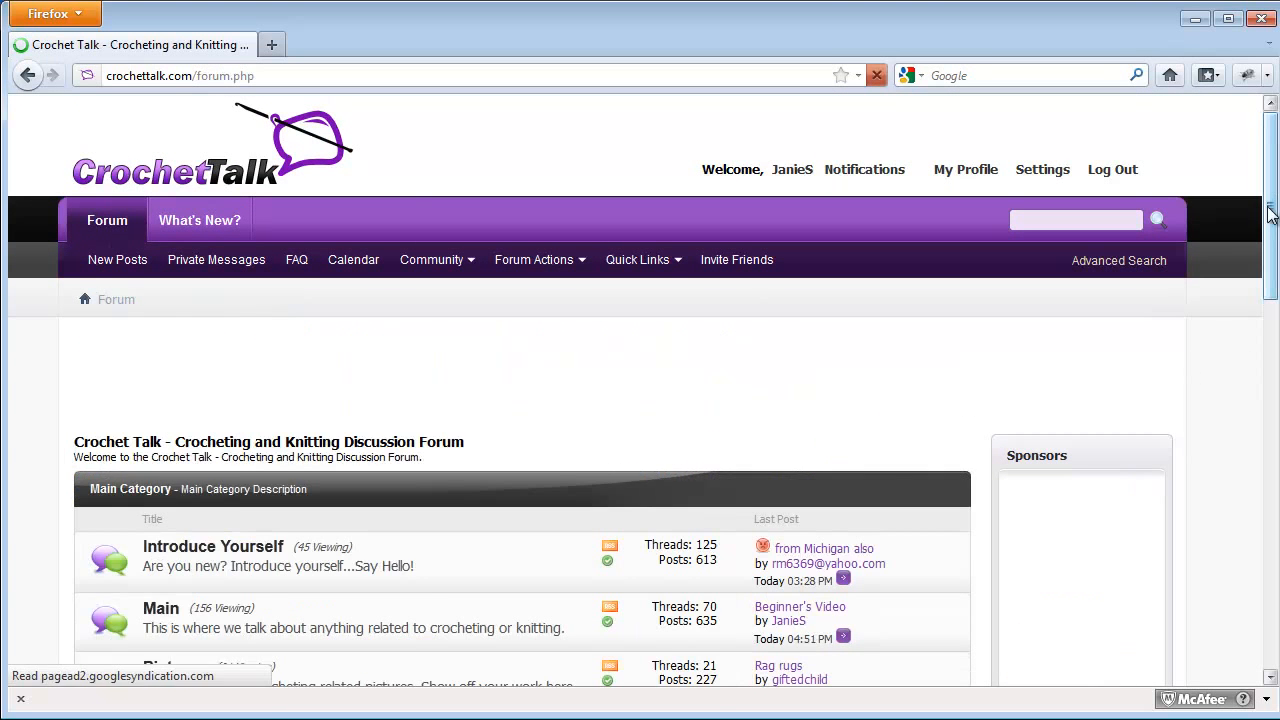
scroll(1274, 208, "down", 3)
left_click_drag(1274, 208, 1274, 238)
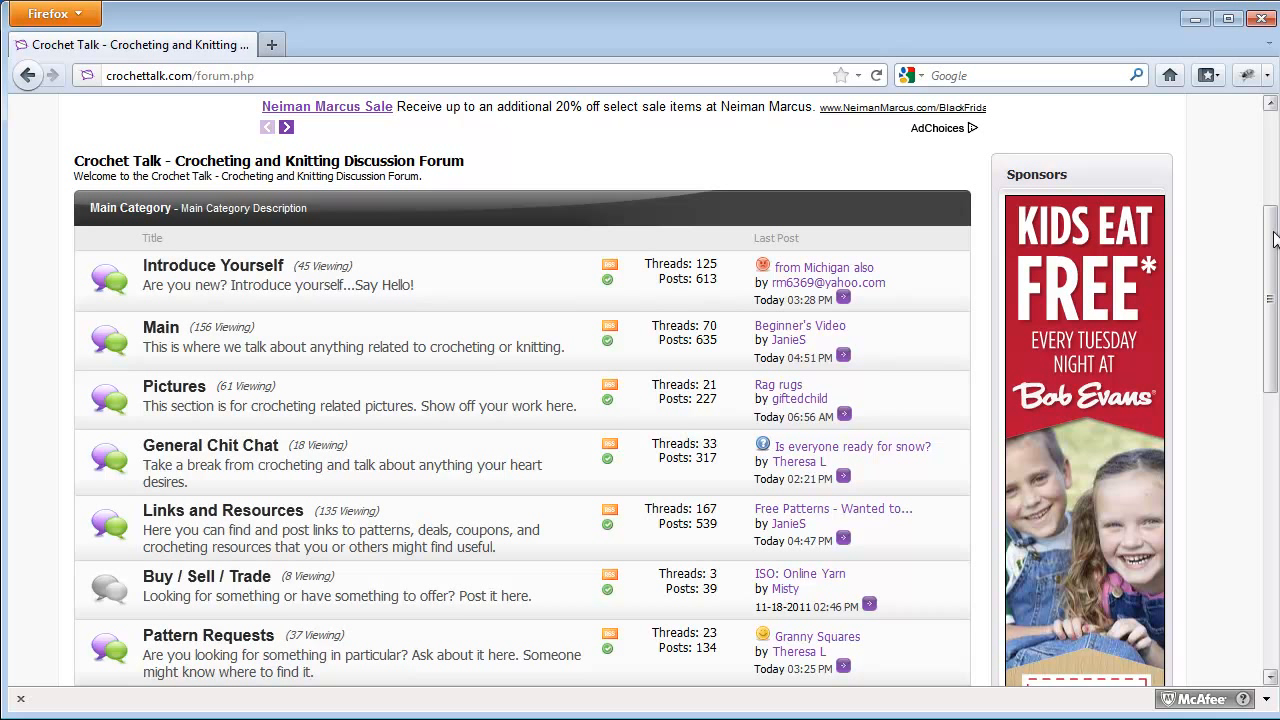
left_click_drag(1275, 238, 1275, 244)
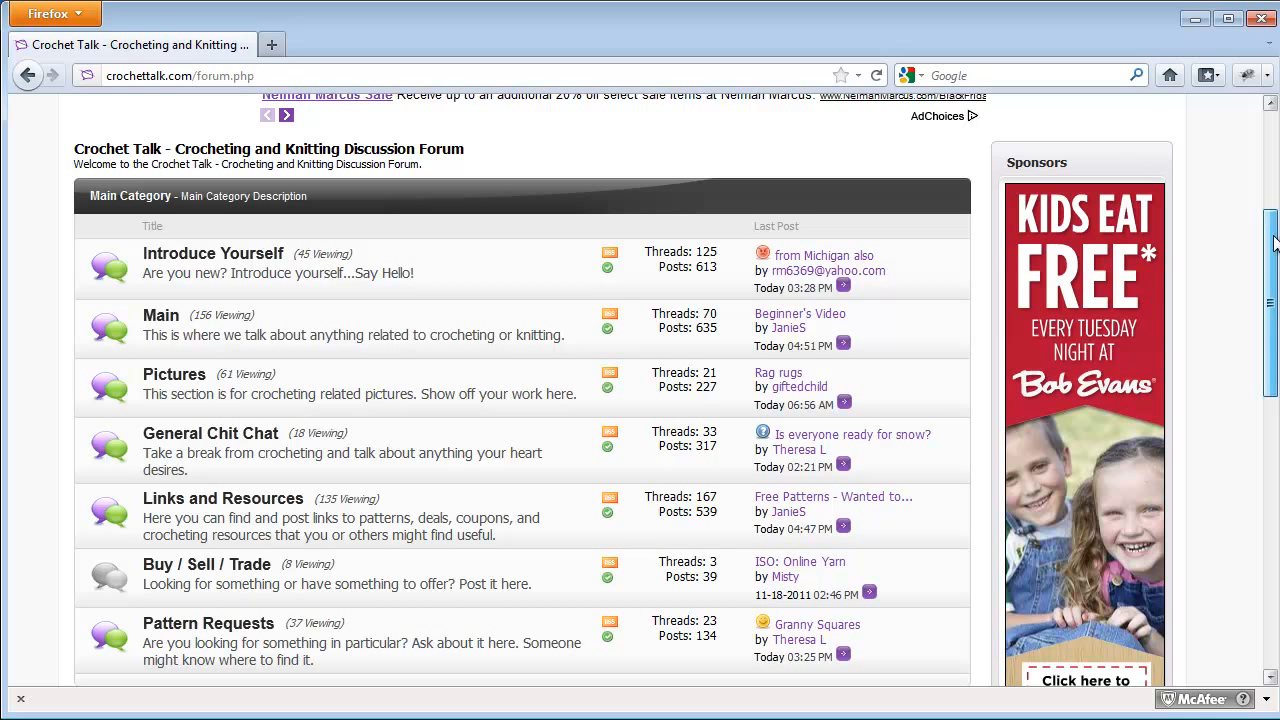
left_click_drag(1275, 244, 1275, 256)
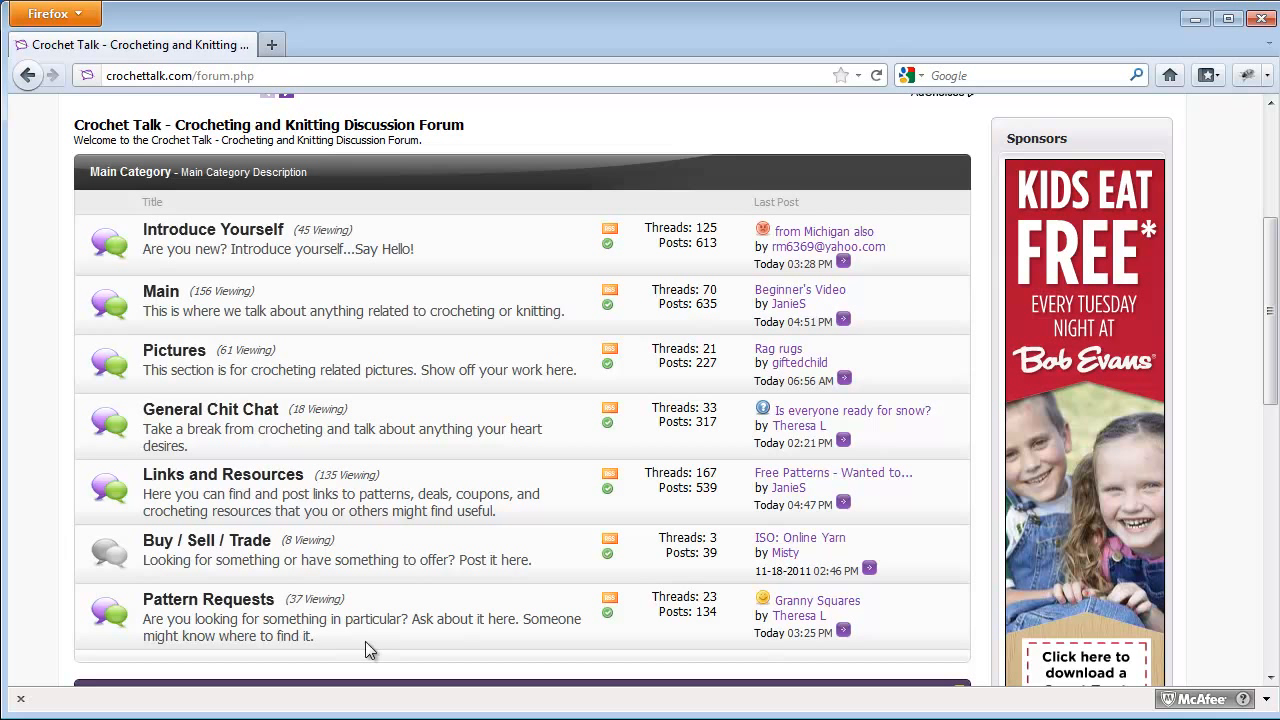
left_click(210, 599)
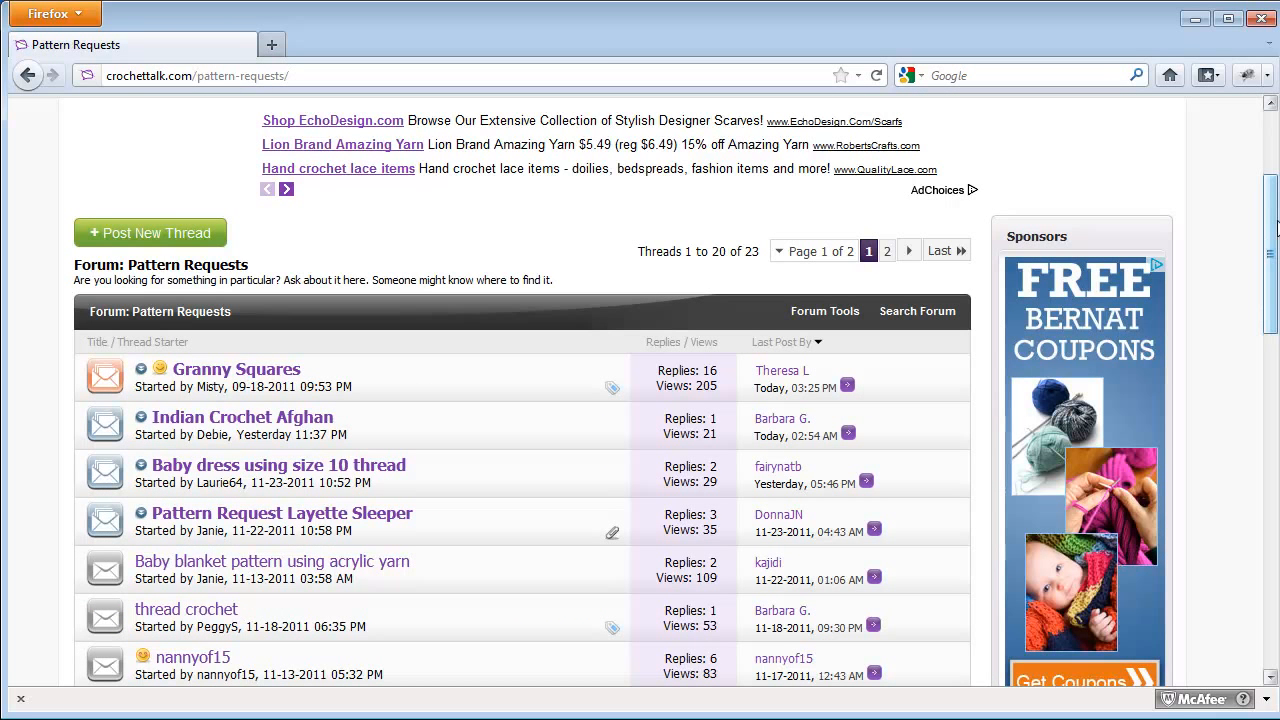
Start a new thread in Pattern Requests with the title "Anyone Know What Pattern This Might Be?".
left_click(210, 236)
left_click(382, 288)
type("Anyone Know What Pattern This Might Be?")
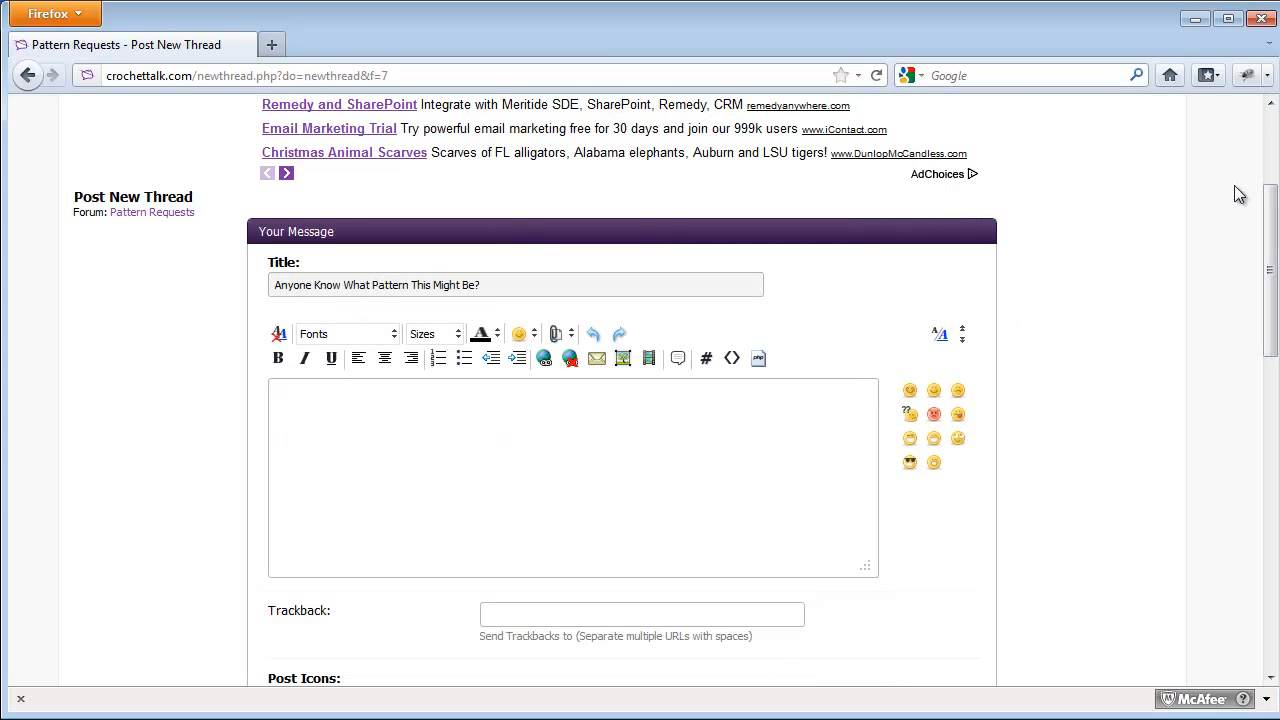
Open the attachment manager for the thread and bring up the file selection for uploading from the computer.
left_click_drag(1266, 223, 1273, 240)
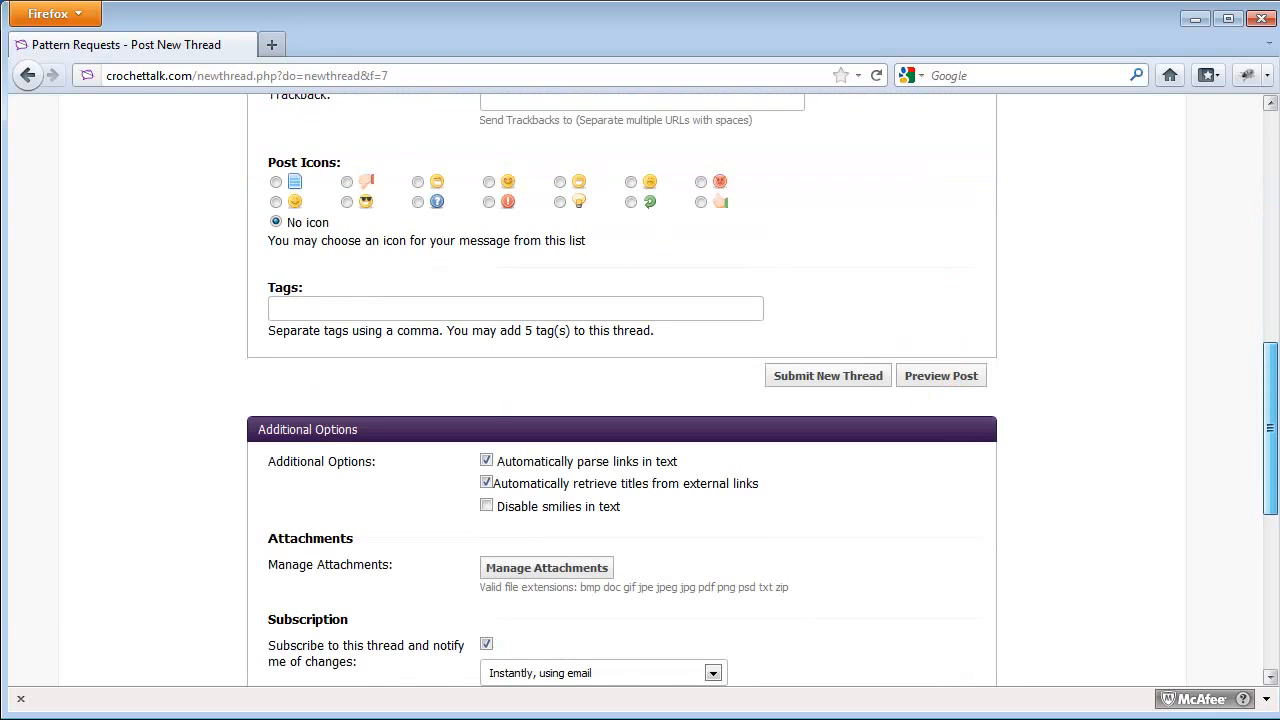
mouse_move(1273, 355)
left_mouse_down()
mouse_move(1278, 238)
mouse_move(1275, 430)
left_mouse_up()
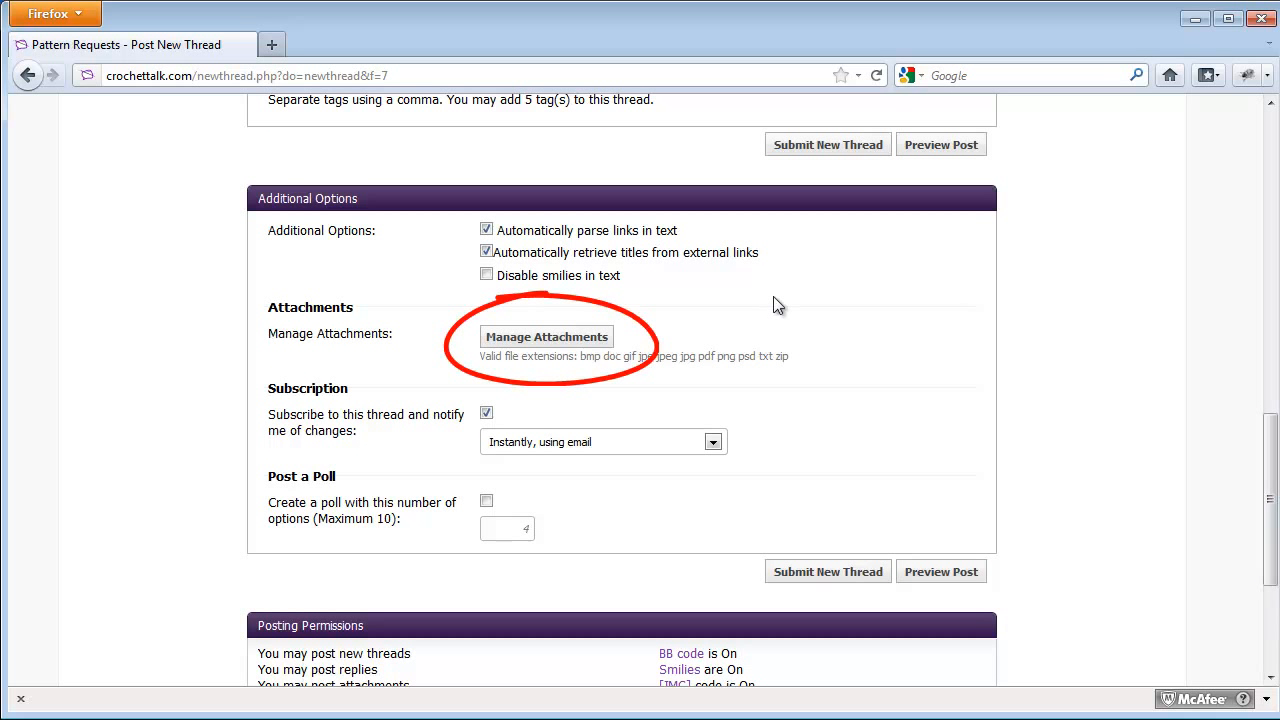
left_click(547, 339)
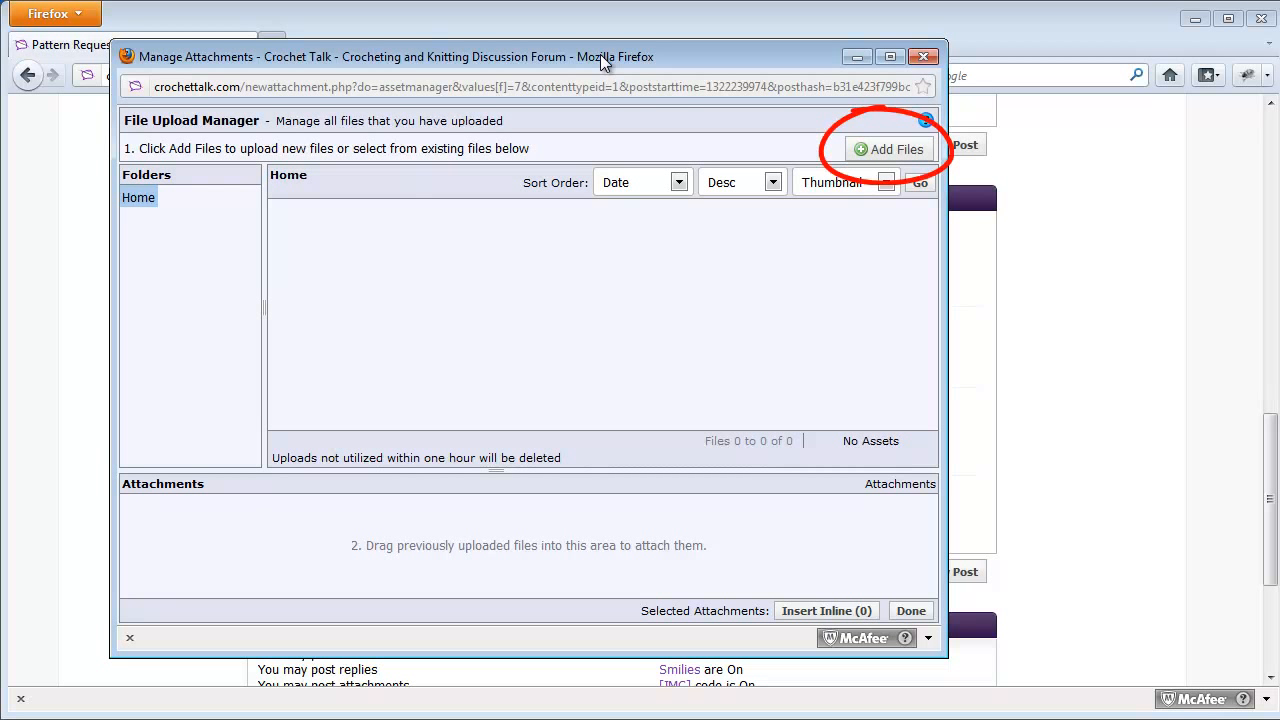
left_click(889, 149)
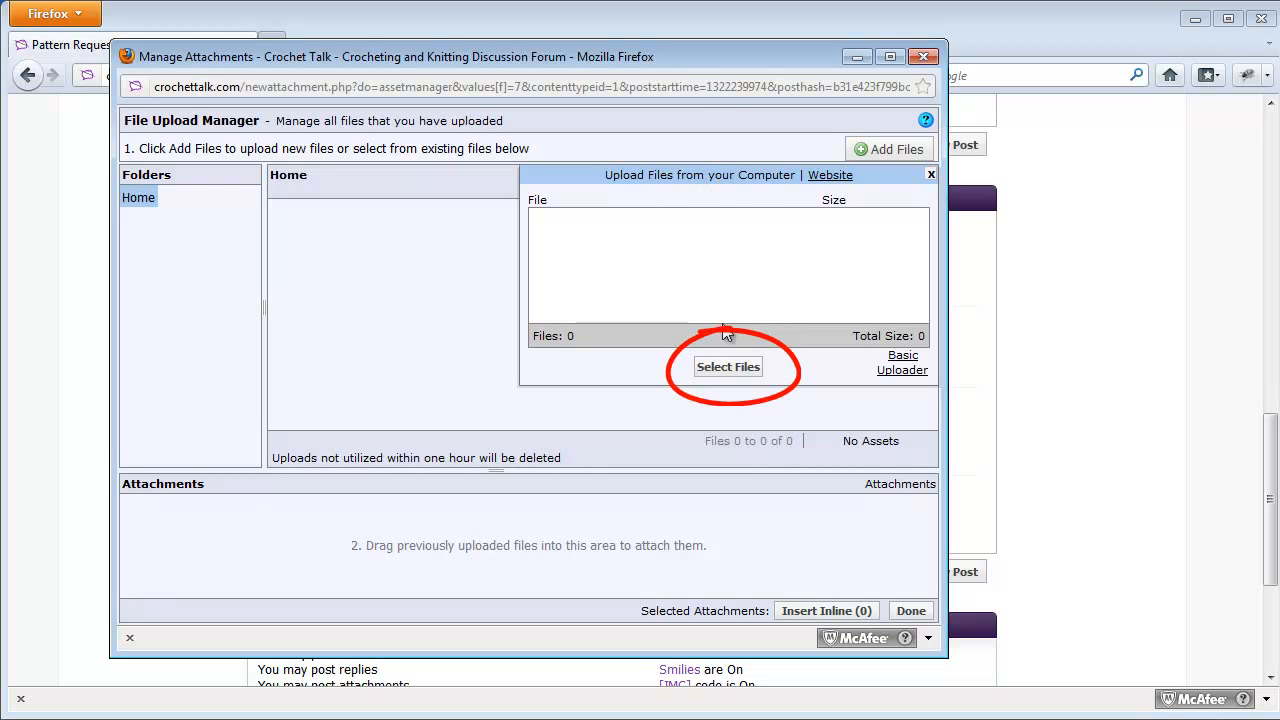
left_click(728, 367)
left_click_drag(1, 65, 689, 150)
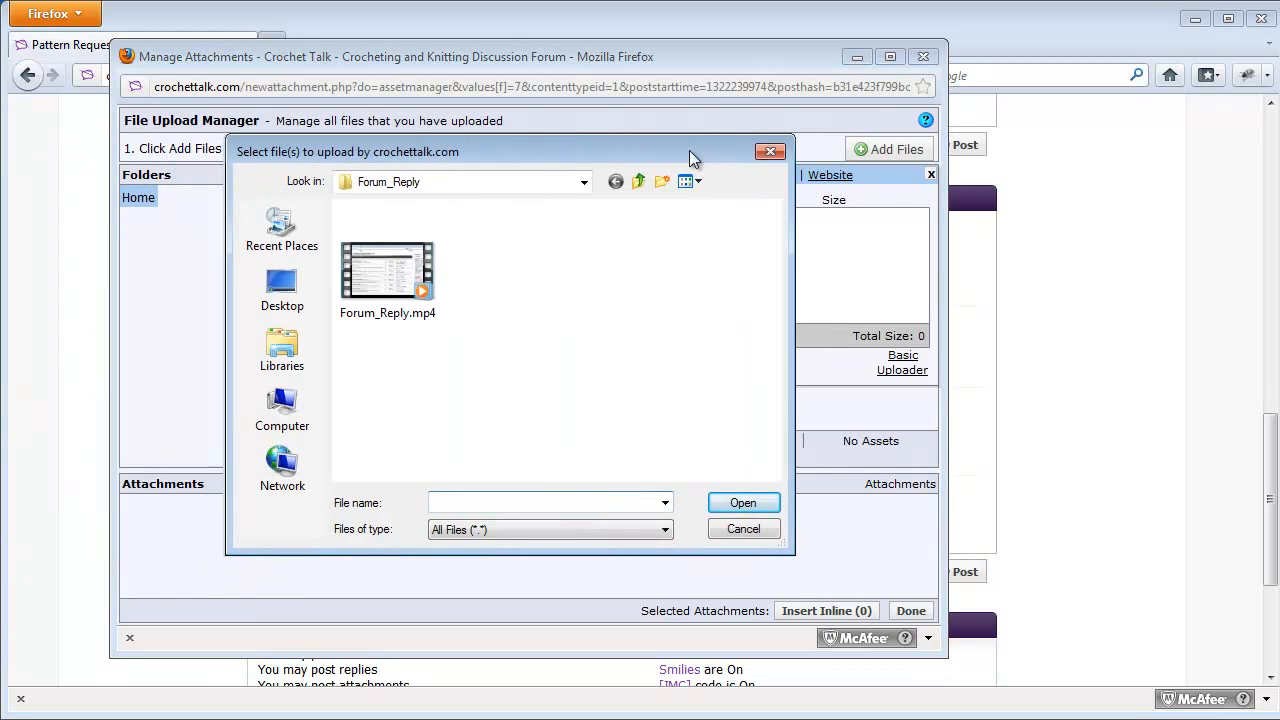
Choose Blanket.jpg from the Desktop folder and upload it to the attachments.
left_click(342, 280)
scroll(600, 330, "down", 5)
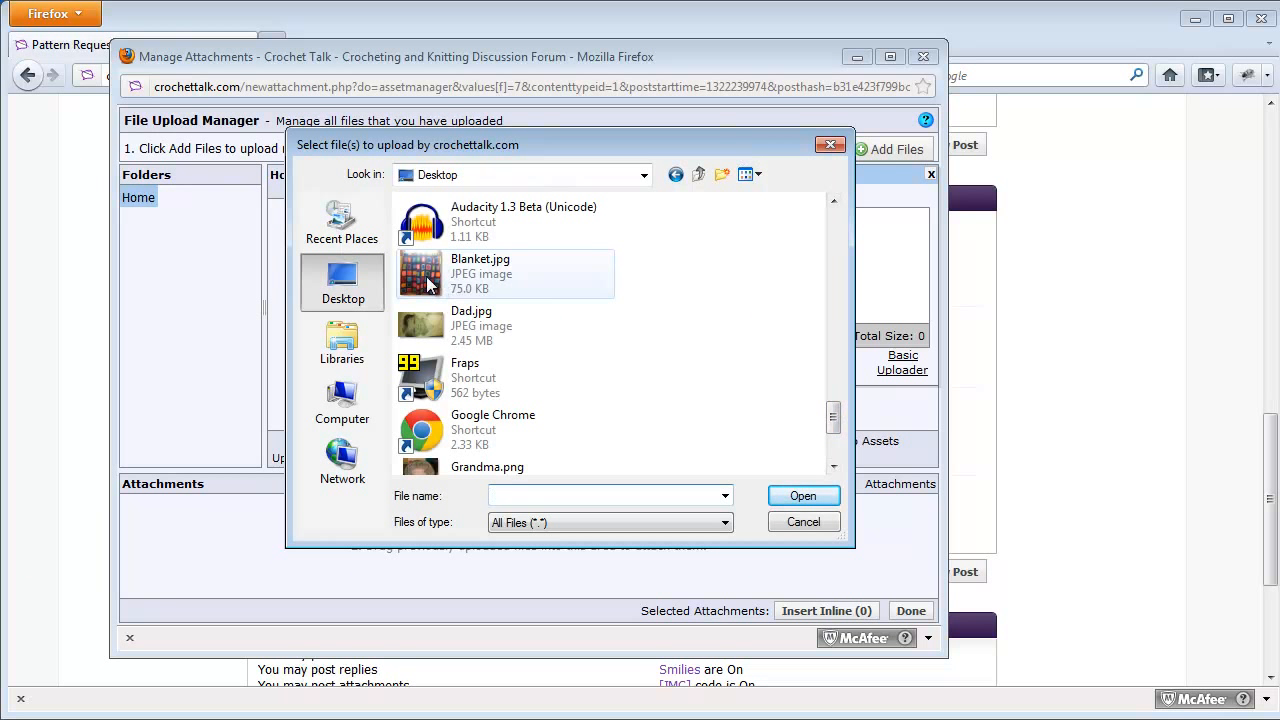
left_click(426, 276)
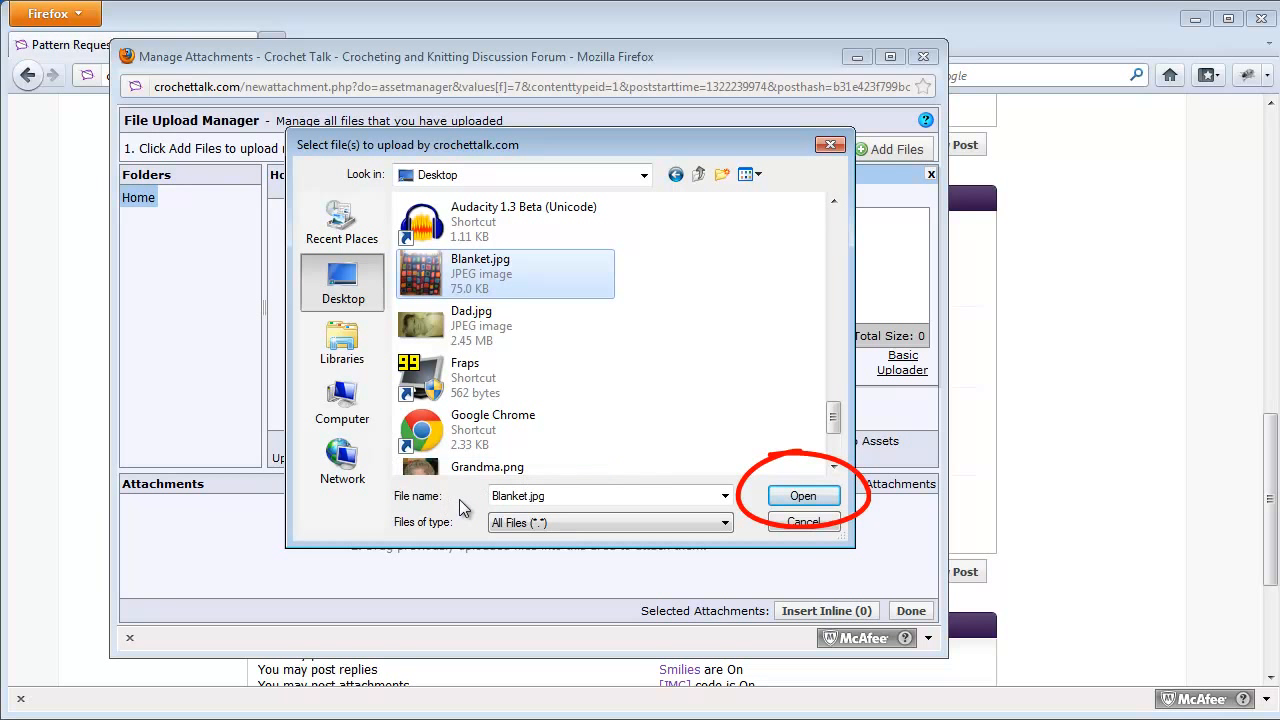
left_click(806, 496)
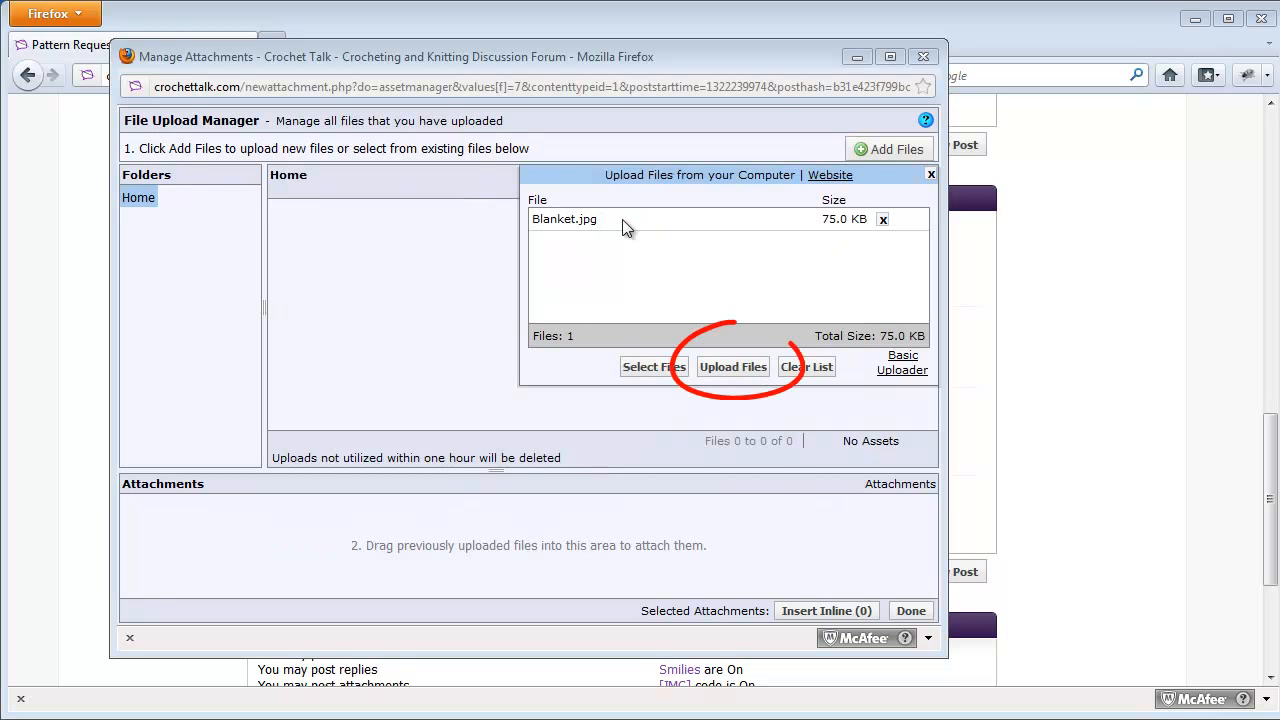
left_click(748, 368)
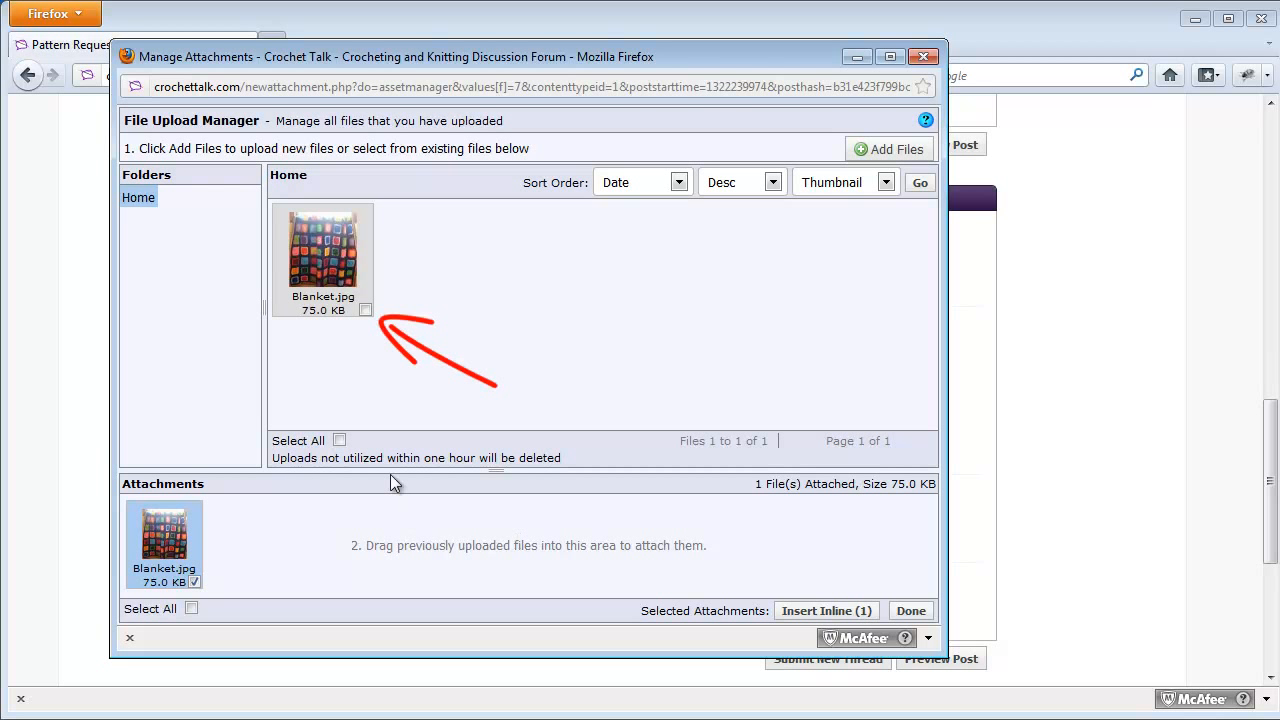
Select the uploaded Blanket.jpg and insert it inline into the message.
left_click(366, 311)
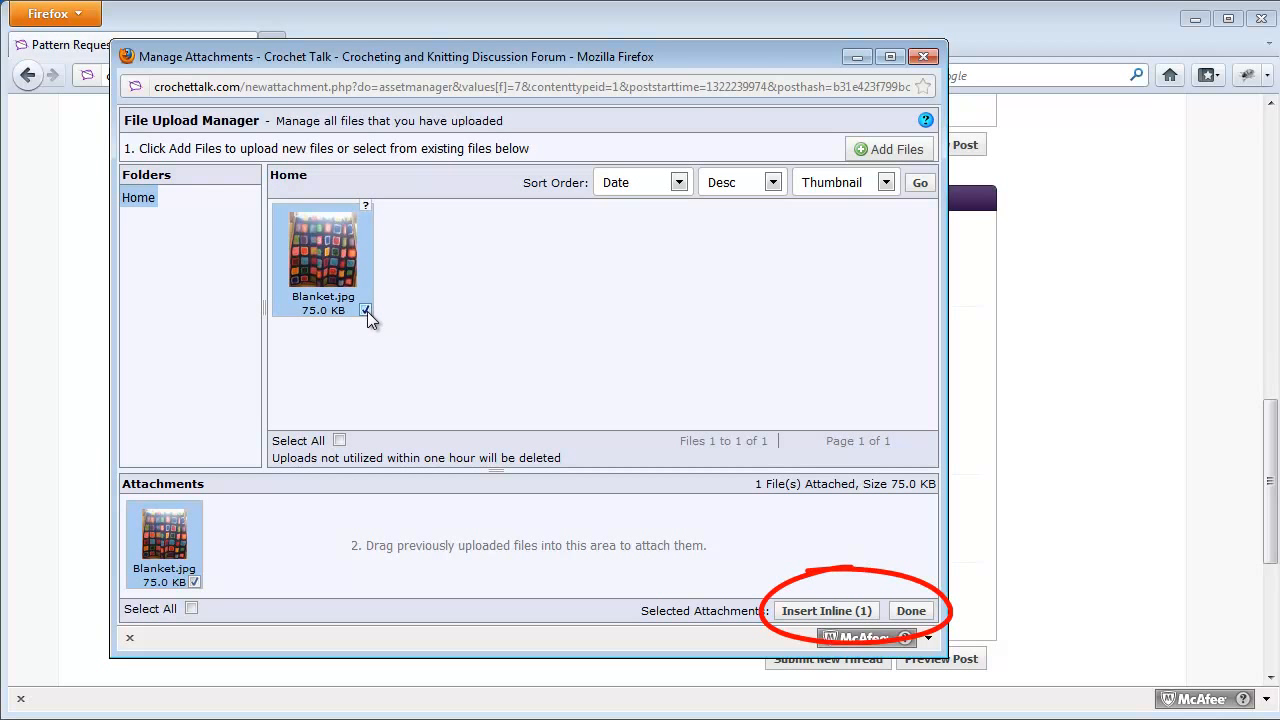
left_click(815, 610)
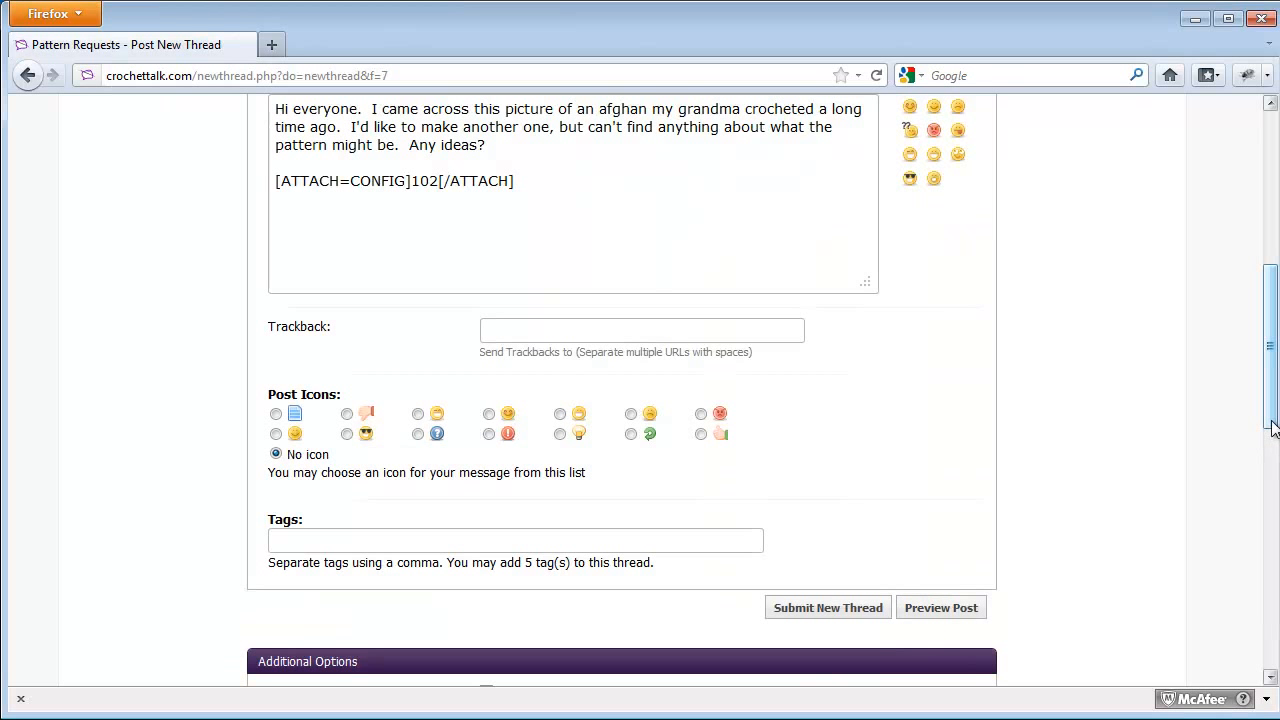
scroll(1260, 437, "up", 4)
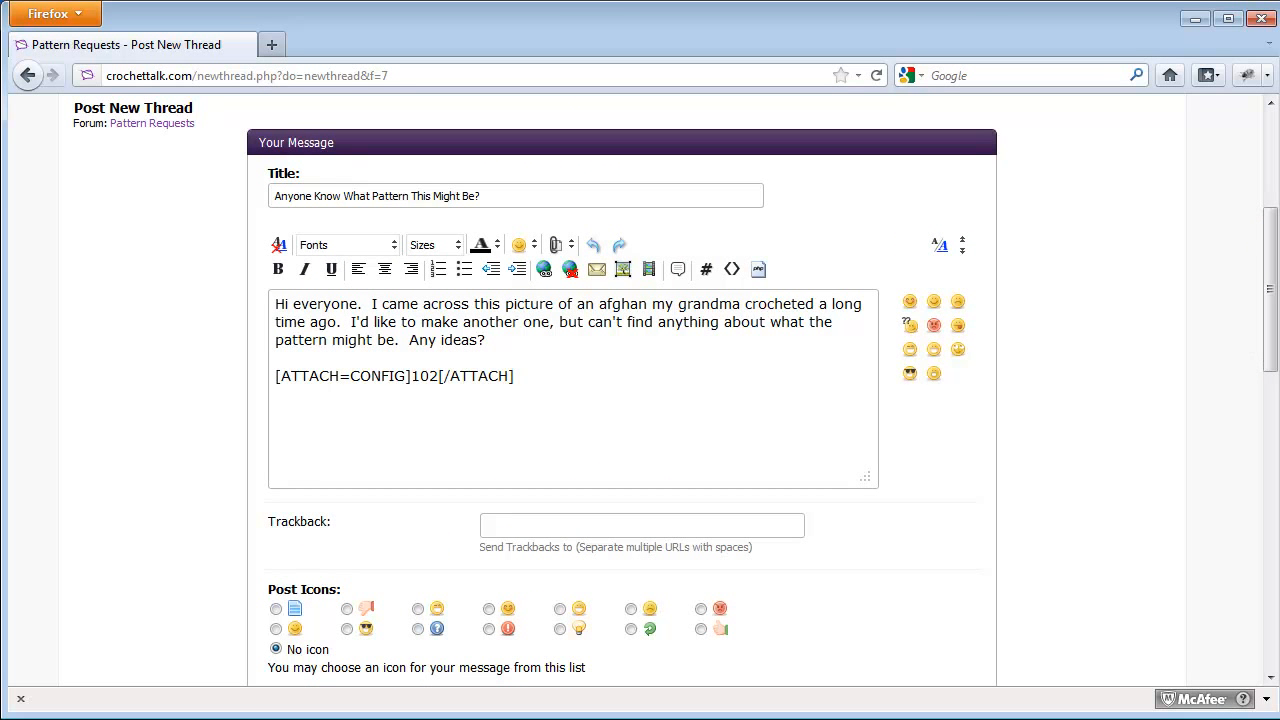
Preview the post, view the attached blanket picture at full size and return to the preview.
scroll(1268, 300, "down", 4)
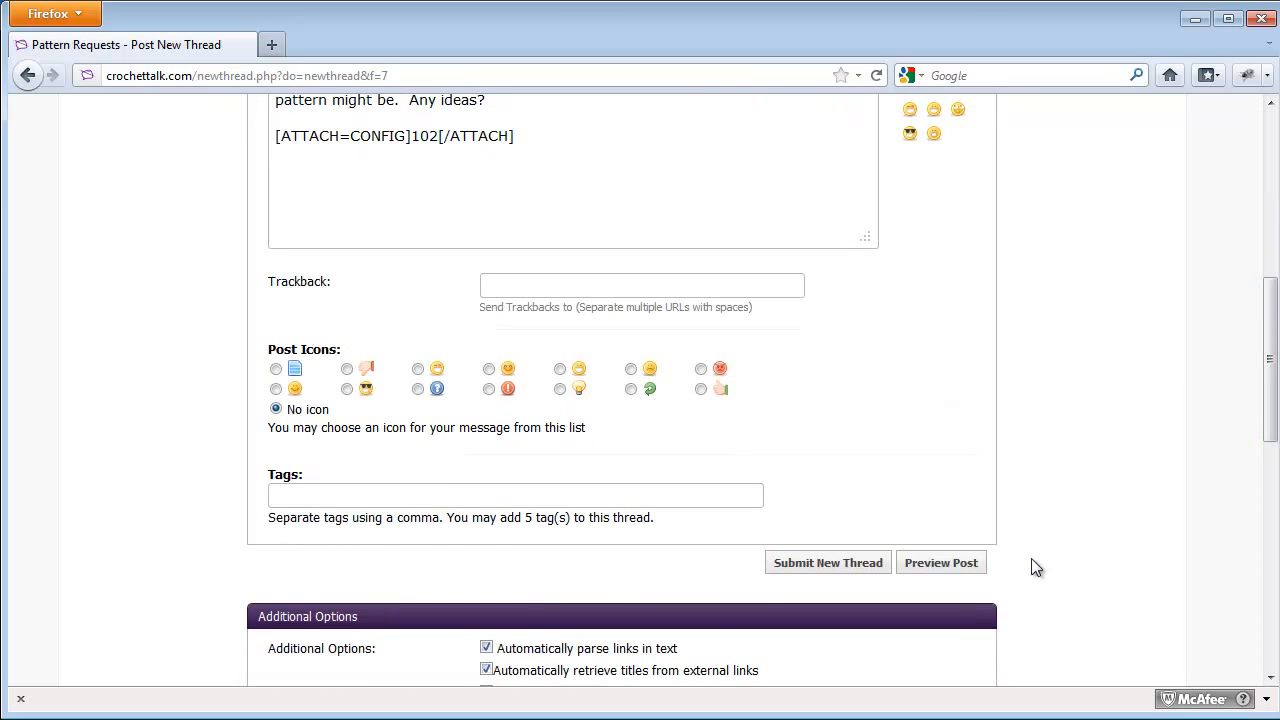
left_click(941, 562)
scroll(1270, 228, "down", 3)
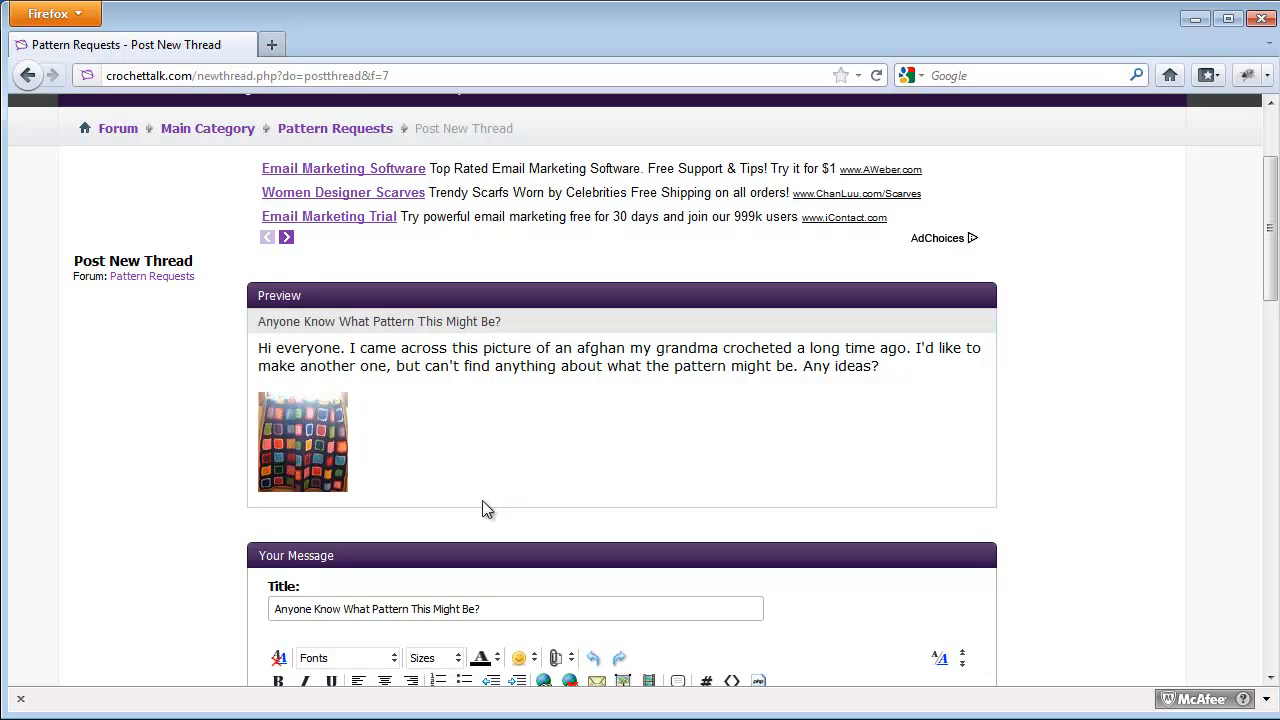
left_click(318, 466)
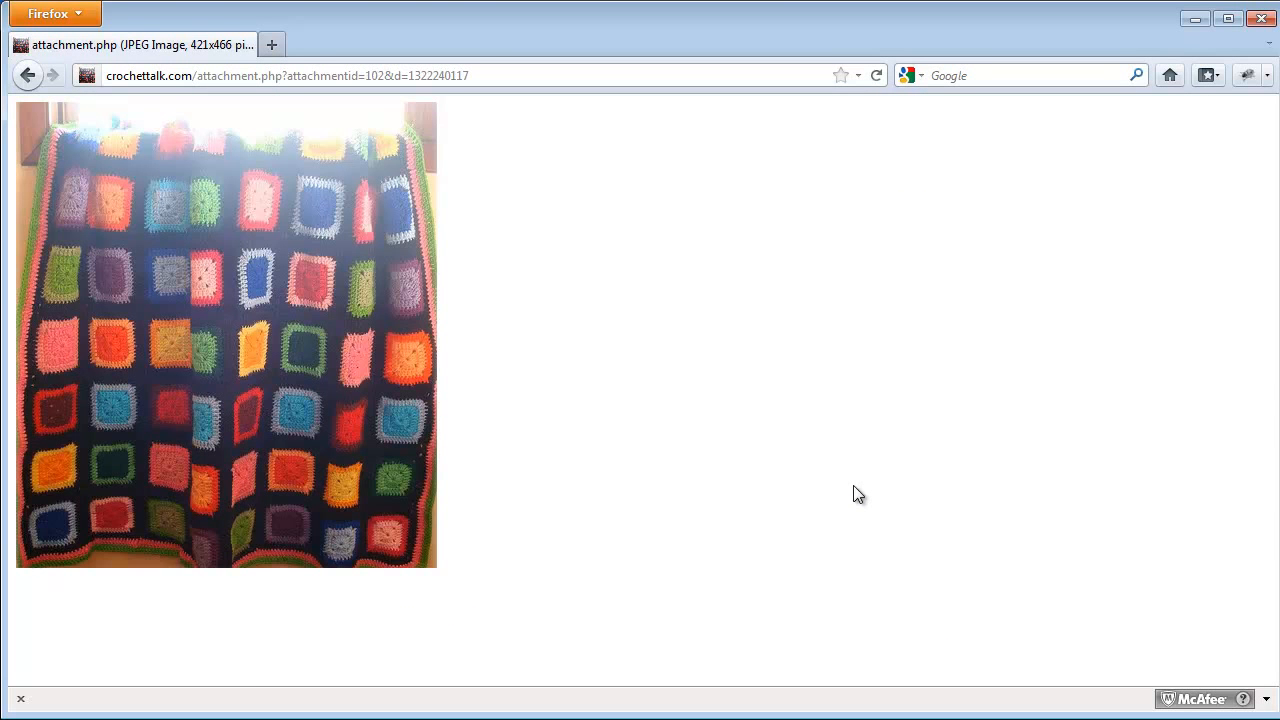
key("alt+Left")
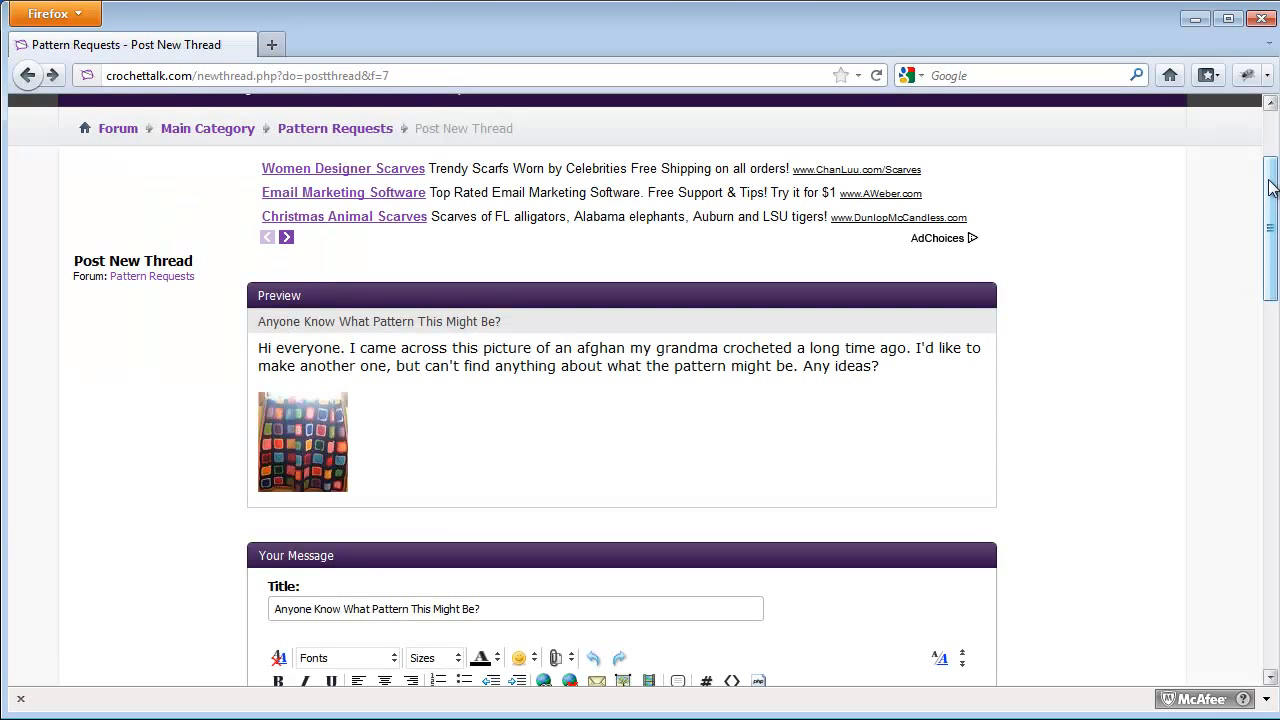
Submit the new pattern request thread with the attached picture.
scroll(1274, 205, "down", 2)
scroll(1274, 205, "down", 5)
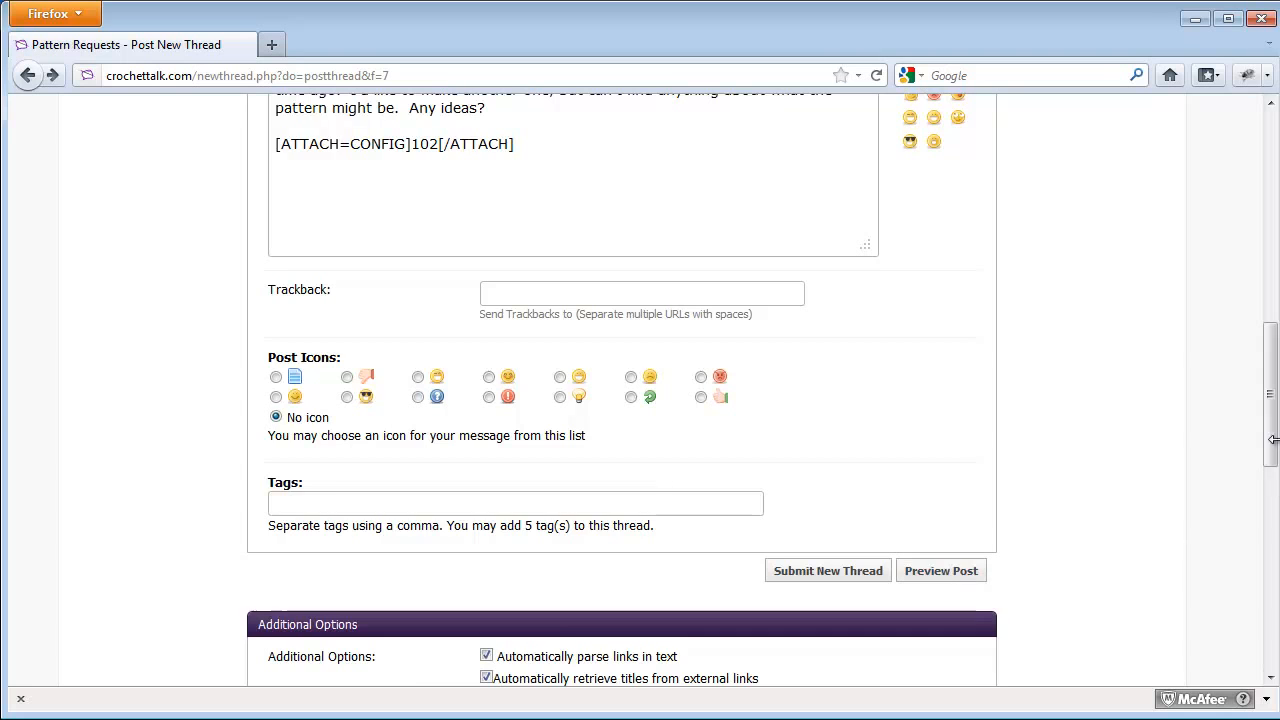